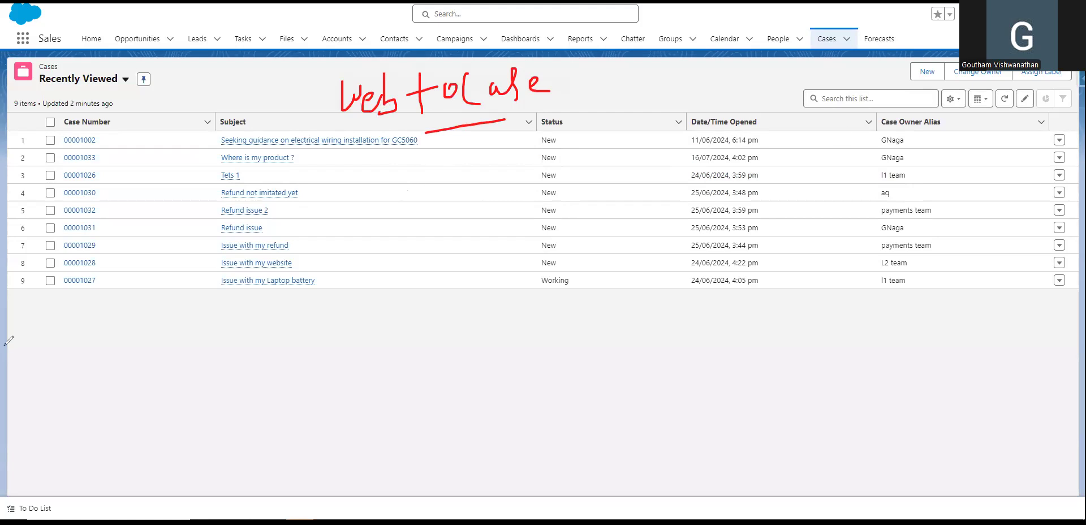
Start a new case record, then close the form without saving.
{"action": "mouse_move", "coordinate": [361, 101]}
{"action": "left_mouse_down"}
{"action": "mouse_move", "coordinate": [443, 126]}
{"action": "mouse_move", "coordinate": [576, 75]}
{"action": "left_mouse_up"}
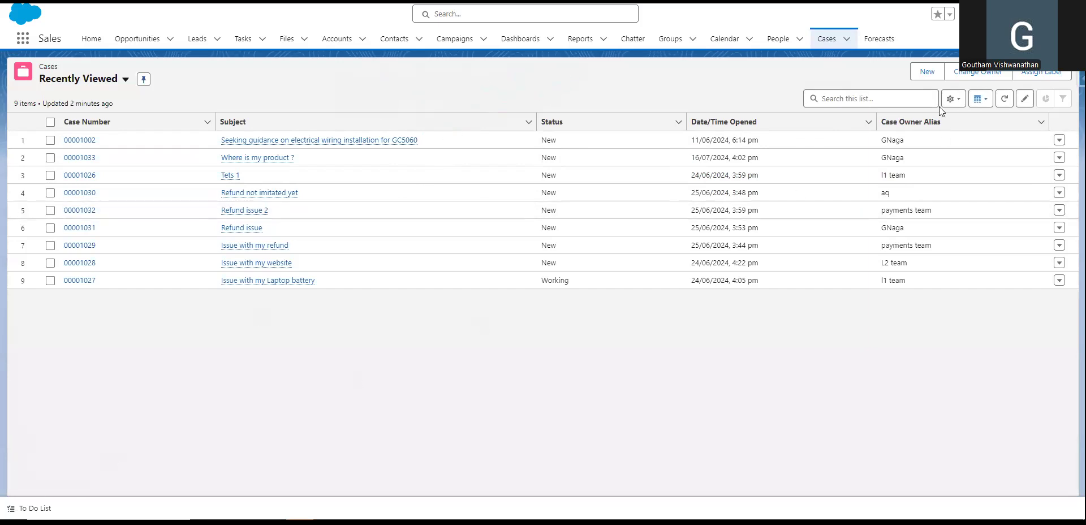
{"action": "left_click", "coordinate": [926, 72]}
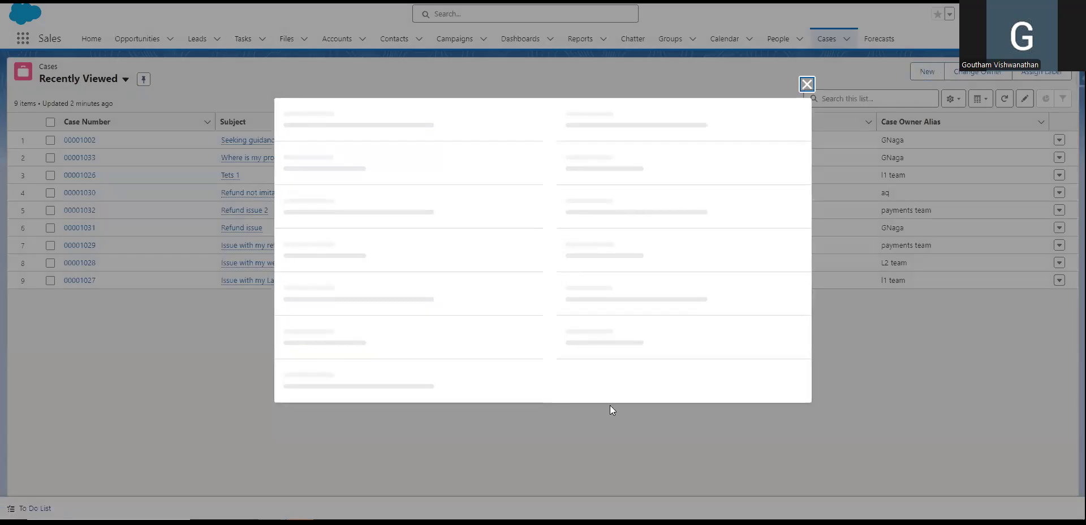
{"action": "scroll", "coordinate": [444, 283], "scroll_direction": "down", "scroll_amount": 3}
{"action": "scroll", "coordinate": [471, 245], "scroll_direction": "up", "scroll_amount": 3}
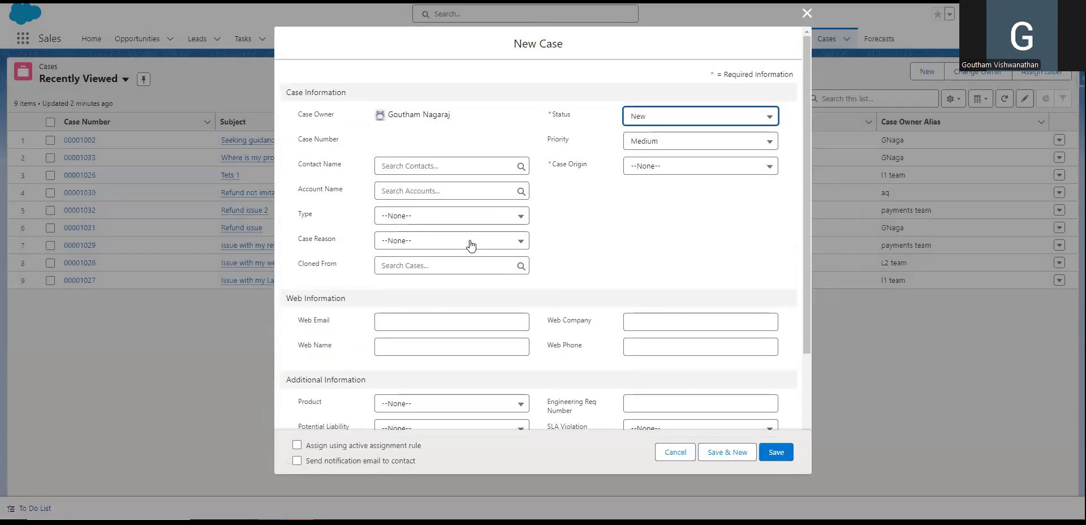
{"action": "left_click", "coordinate": [807, 12]}
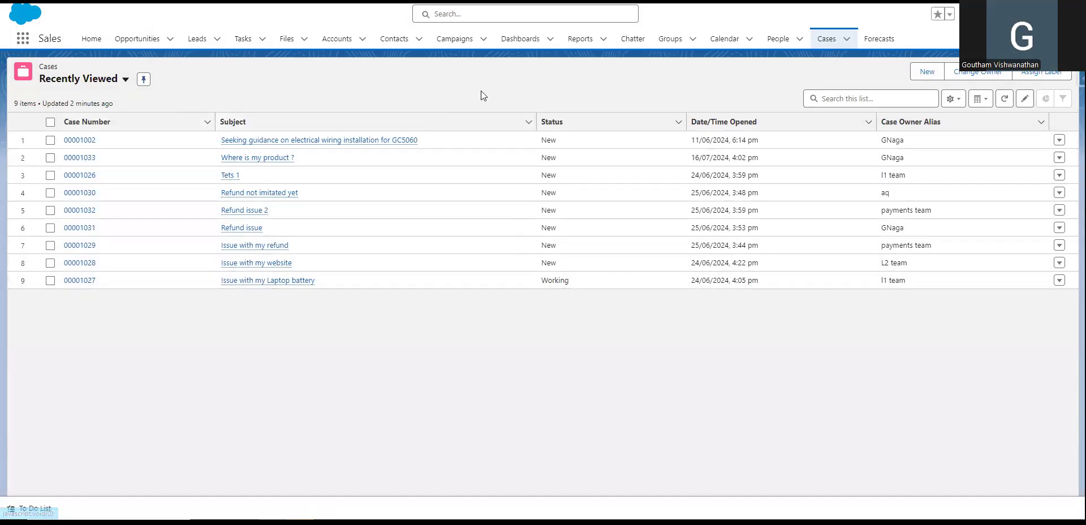
Go to Setup, search Quick Find for 'web', and open the Web-to-Case settings.
{"action": "left_click", "coordinate": [1021, 13]}
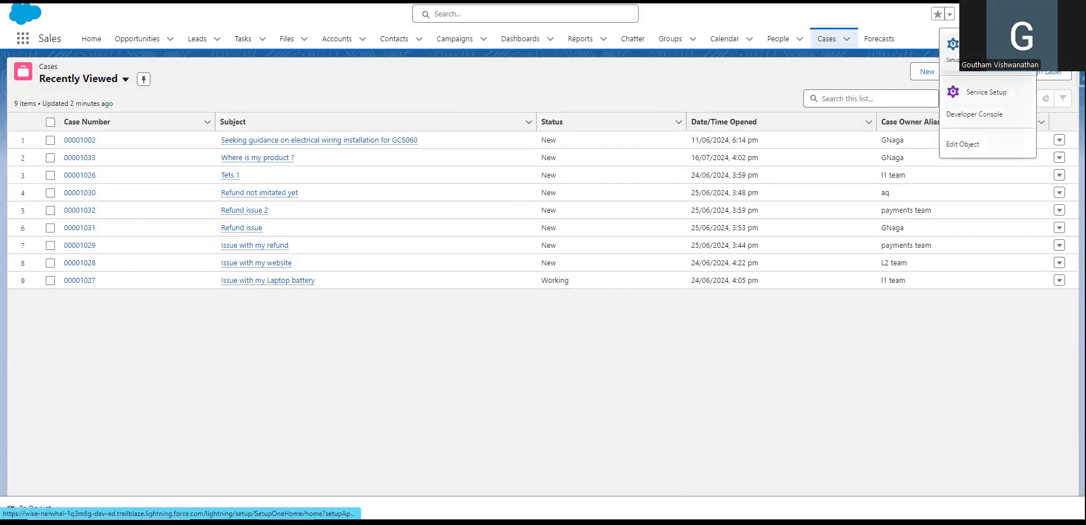
{"action": "left_click", "coordinate": [952, 48]}
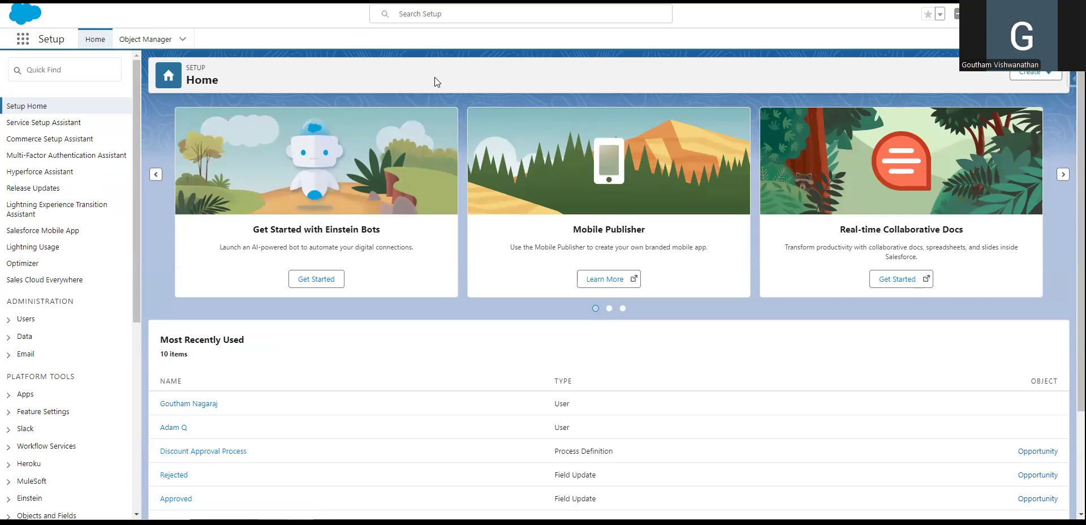
{"action": "left_click", "coordinate": [74, 78]}
{"action": "type", "text": "web-"}
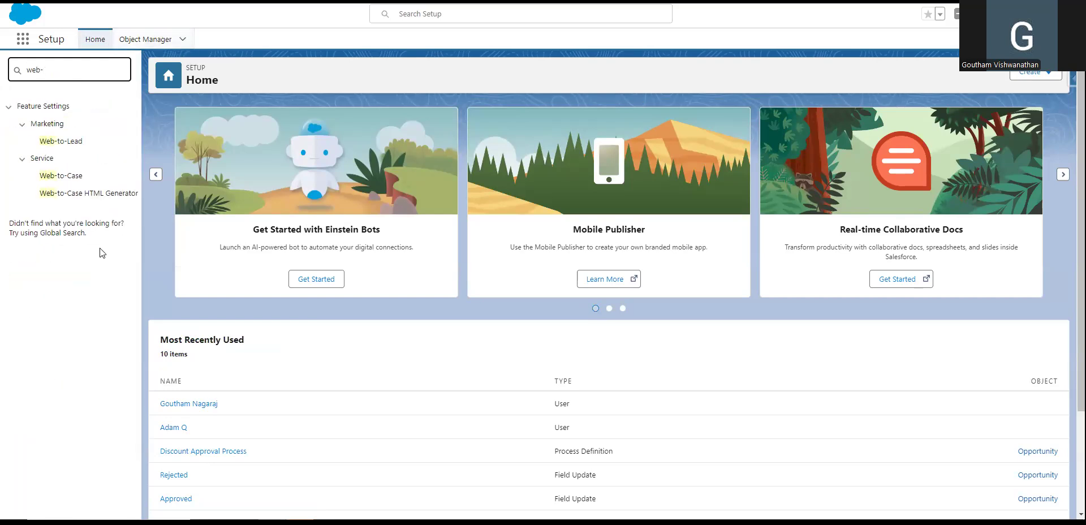
{"action": "left_click", "coordinate": [52, 179]}
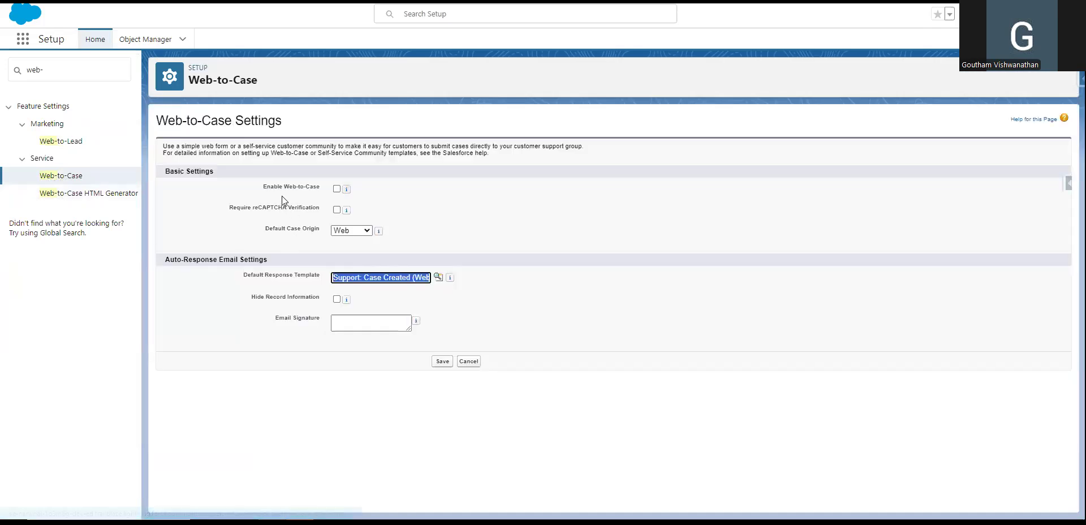
Zoom in and review the Web-to-Case options, including Enable Web-to-Case and reCAPTCHA.
{"action": "left_click_drag", "start_coordinate": [264, 187], "coordinate": [306, 189]}
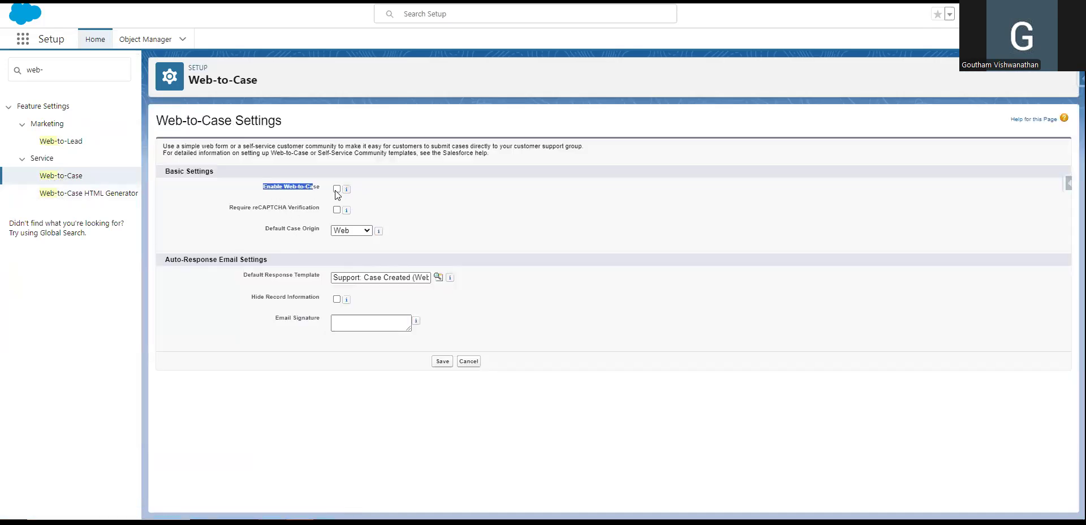
{"action": "key", "text": "ctrl+plus"}
{"action": "key", "text": "ctrl+plus"}
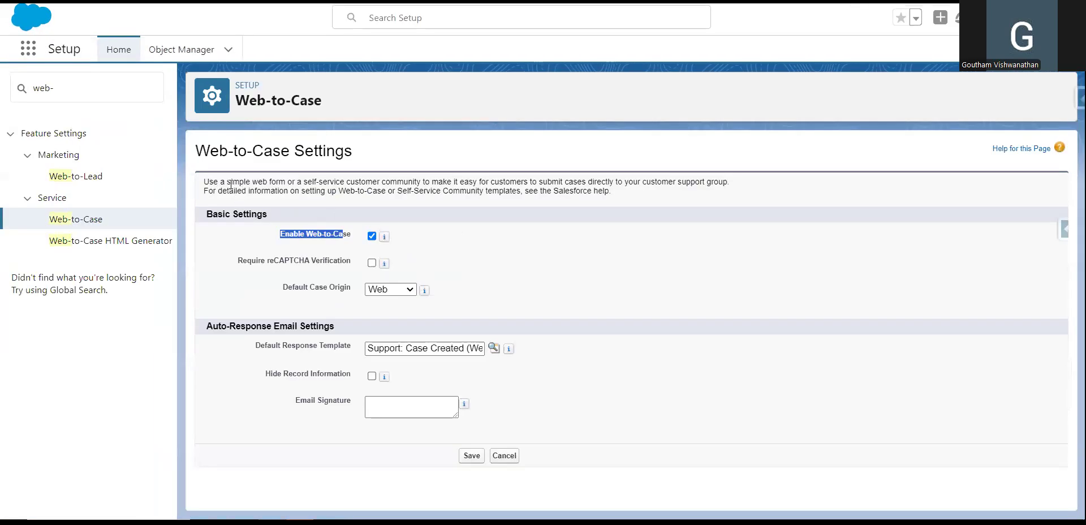
{"action": "left_click_drag", "start_coordinate": [302, 182], "coordinate": [602, 183]}
{"action": "left_click", "coordinate": [567, 217]}
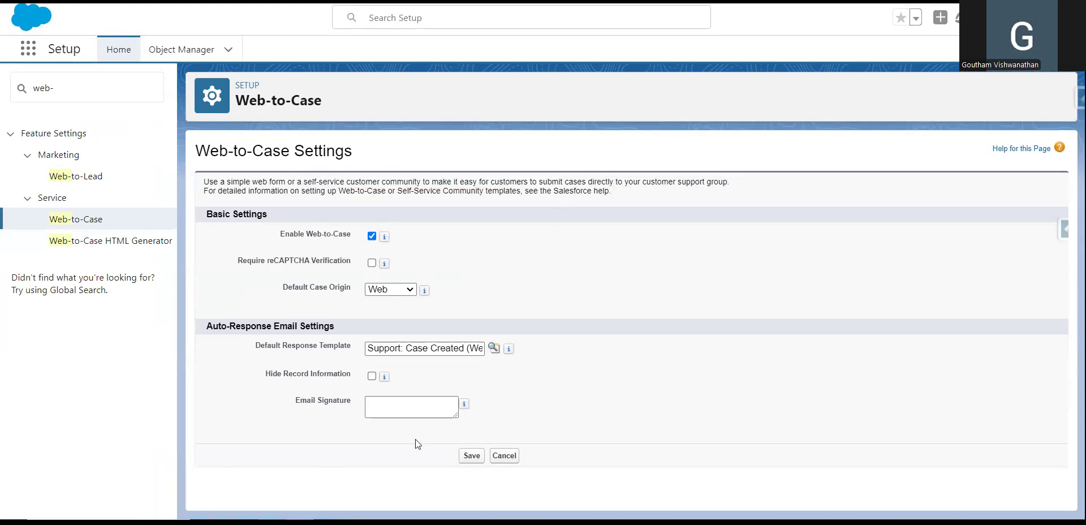
{"action": "left_click_drag", "start_coordinate": [239, 99], "coordinate": [360, 100]}
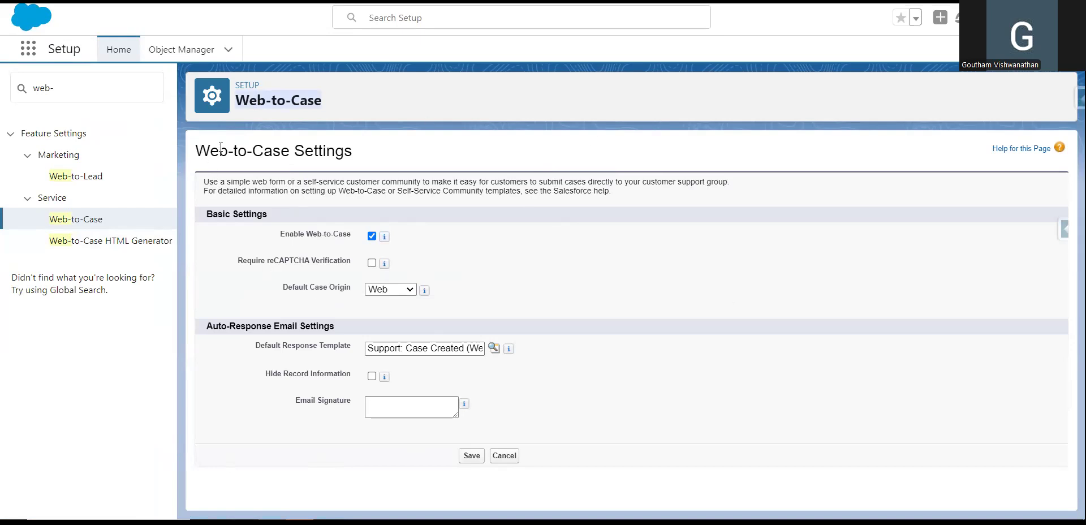
{"action": "left_click_drag", "start_coordinate": [342, 234], "coordinate": [278, 233]}
{"action": "left_click_drag", "start_coordinate": [238, 261], "coordinate": [347, 263]}
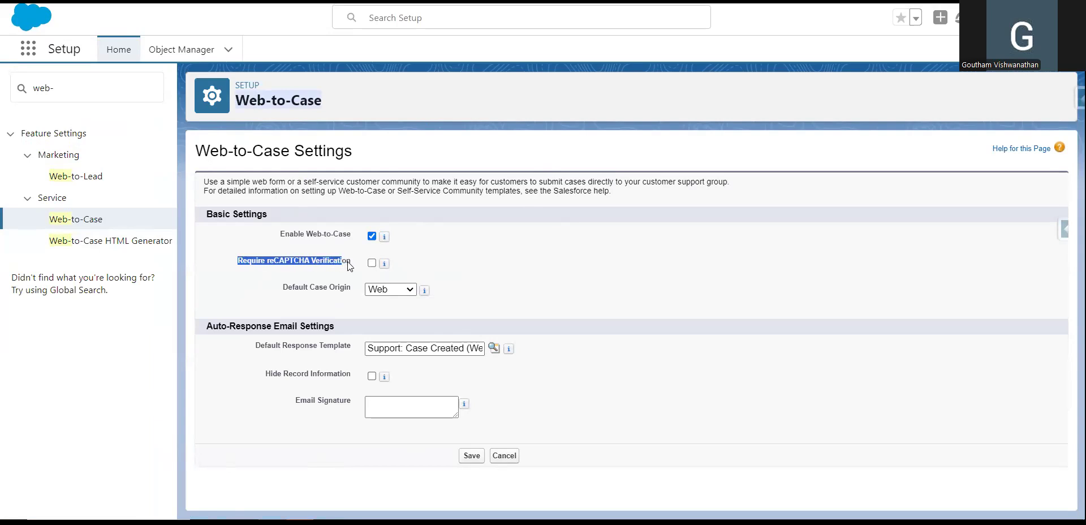
{"action": "left_click", "coordinate": [254, 270]}
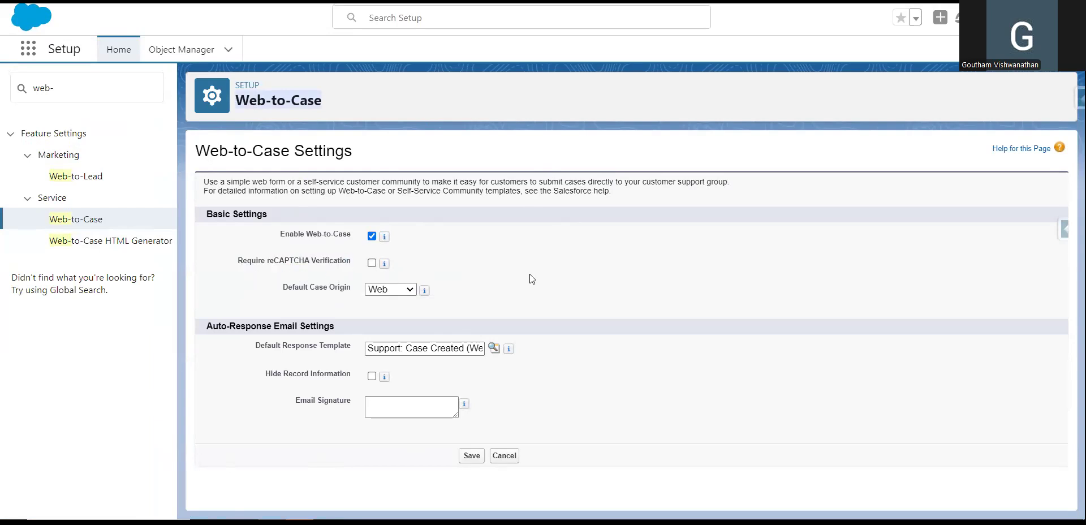
{"action": "left_click_drag", "start_coordinate": [282, 288], "coordinate": [351, 287]}
Keep Web as the Default Case Origin and save the Web-to-Case settings.
{"action": "left_click", "coordinate": [399, 290]}
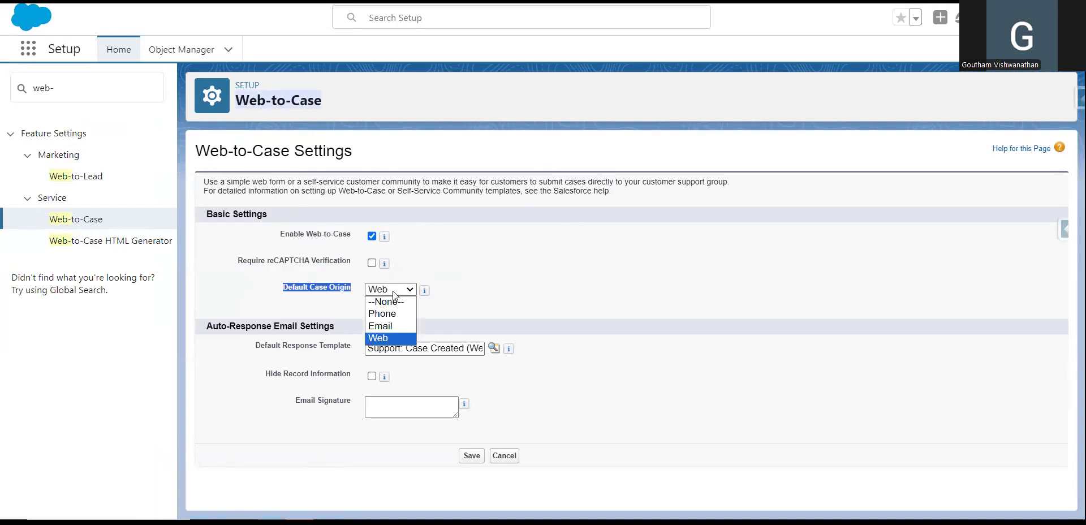
{"action": "left_click", "coordinate": [398, 347]}
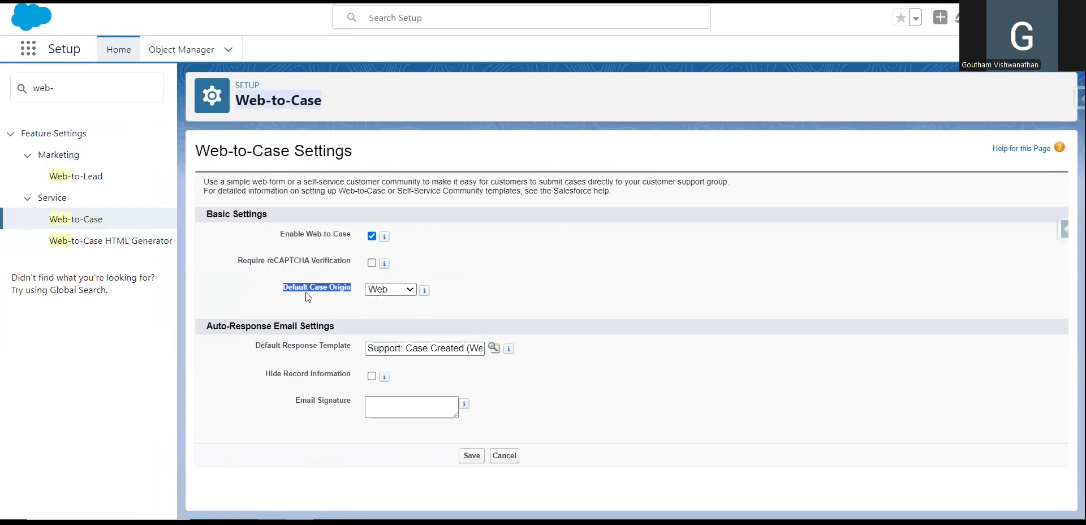
{"action": "left_click", "coordinate": [617, 289]}
{"action": "left_click", "coordinate": [471, 455]}
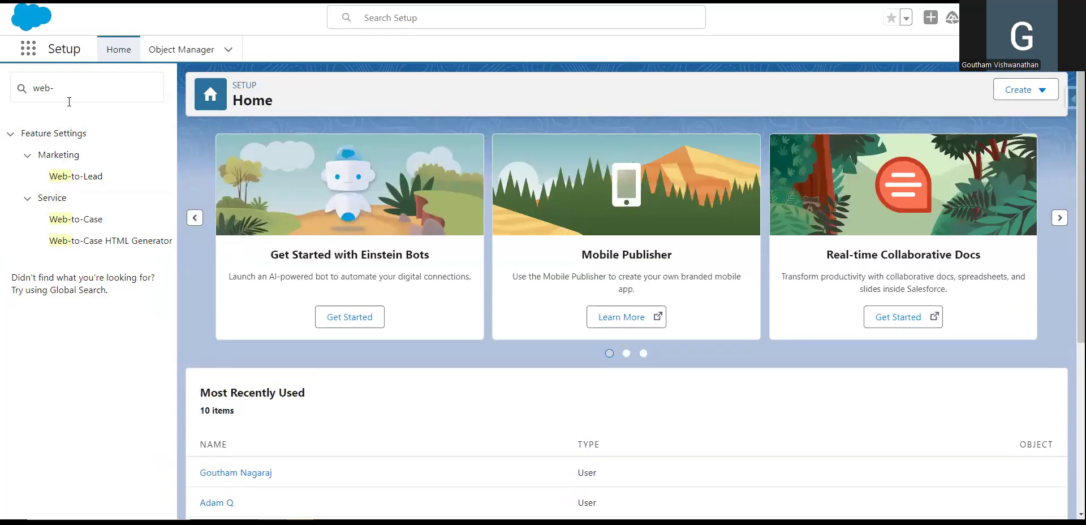
Open the Web-to-Case HTML Generator page and scroll through it.
{"action": "left_click", "coordinate": [85, 247]}
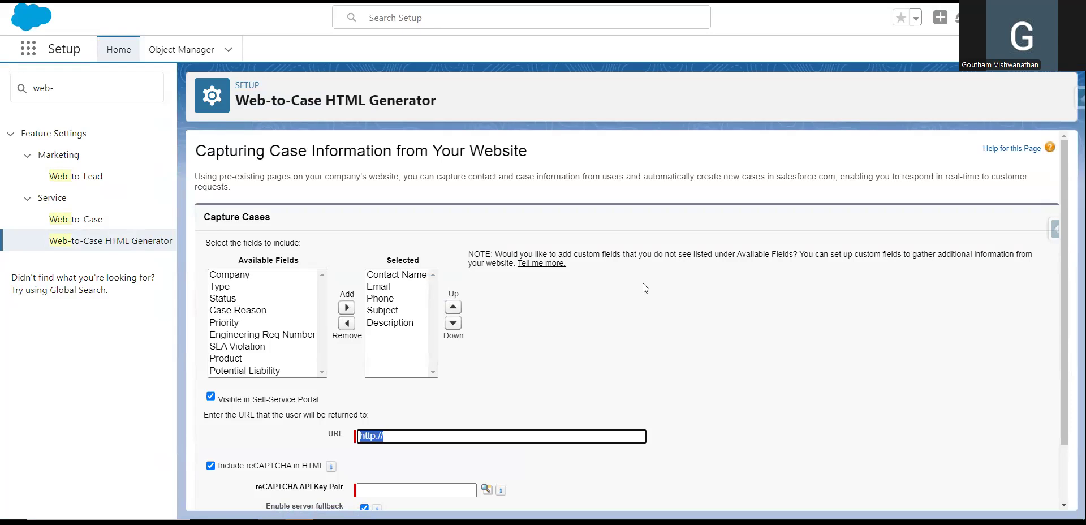
{"action": "scroll", "coordinate": [656, 313], "scroll_direction": "down", "scroll_amount": 2}
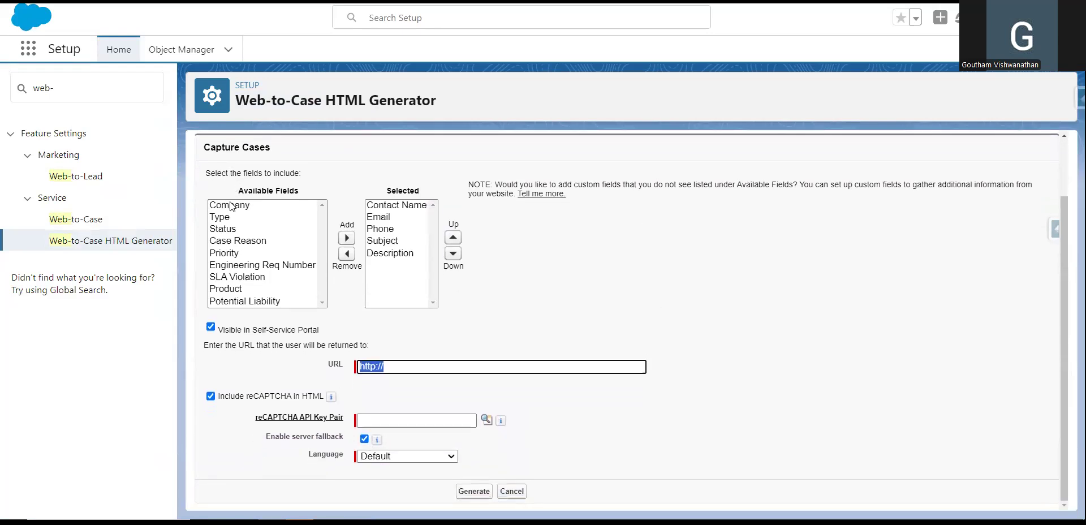
{"action": "scroll", "coordinate": [308, 157], "scroll_direction": "up", "scroll_amount": 1}
{"action": "scroll", "coordinate": [308, 157], "scroll_direction": "up", "scroll_amount": 1}
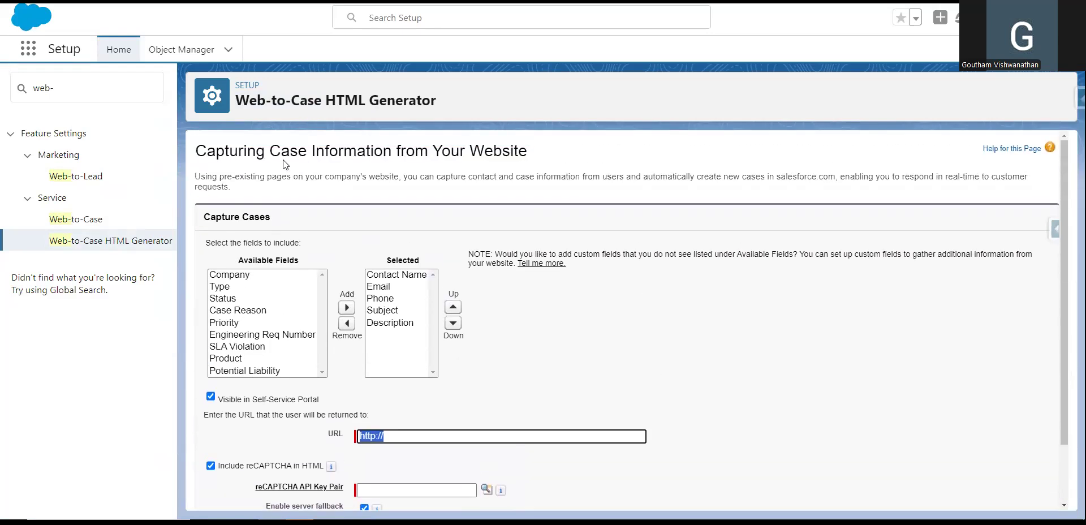
{"action": "double_click", "coordinate": [288, 151]}
{"action": "scroll", "coordinate": [653, 324], "scroll_direction": "down", "scroll_amount": 2}
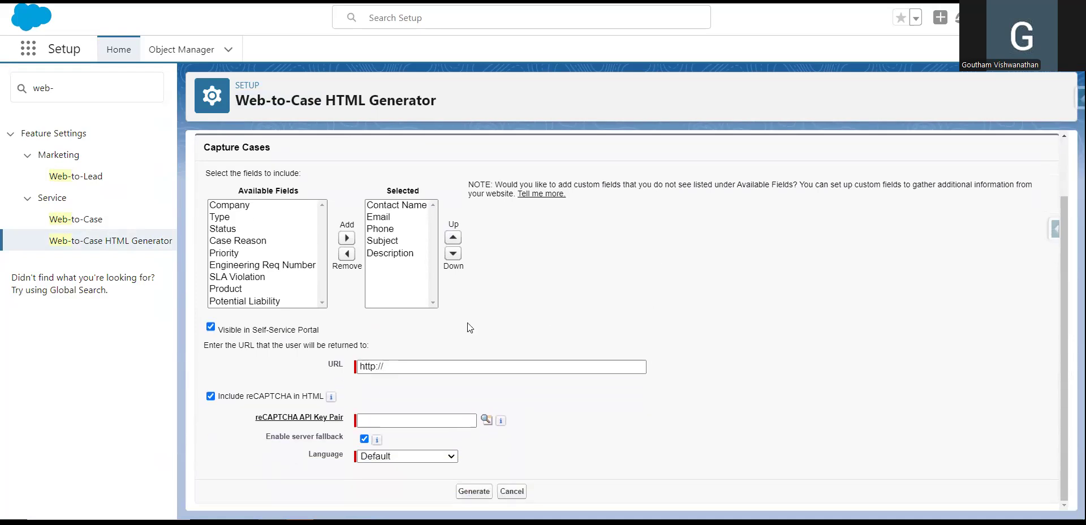
Review the preselected fields: Contact Name, Email, Phone, Subject and Description.
{"action": "left_click", "coordinate": [403, 207]}
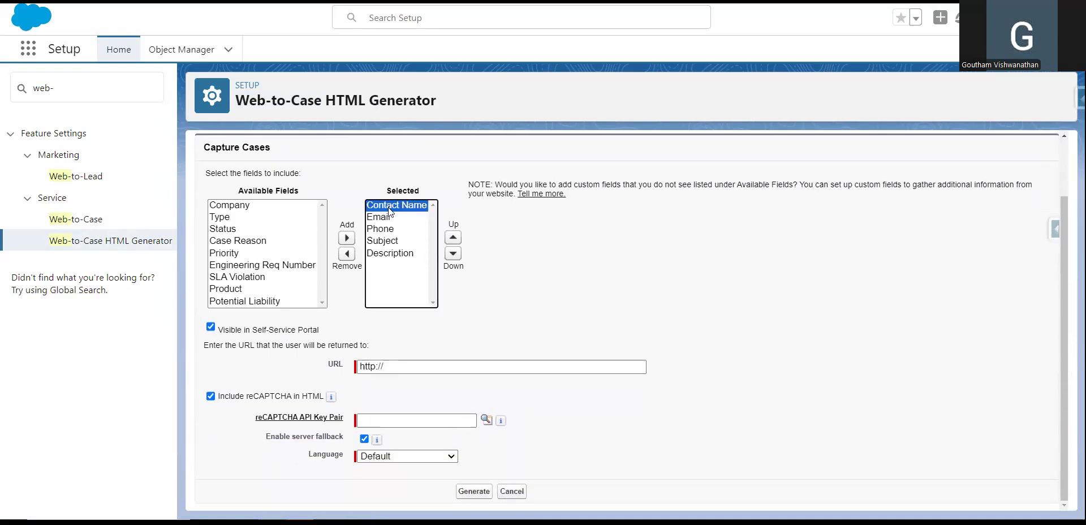
{"action": "left_click", "coordinate": [382, 218]}
{"action": "left_click", "coordinate": [383, 229]}
{"action": "left_click", "coordinate": [383, 241]}
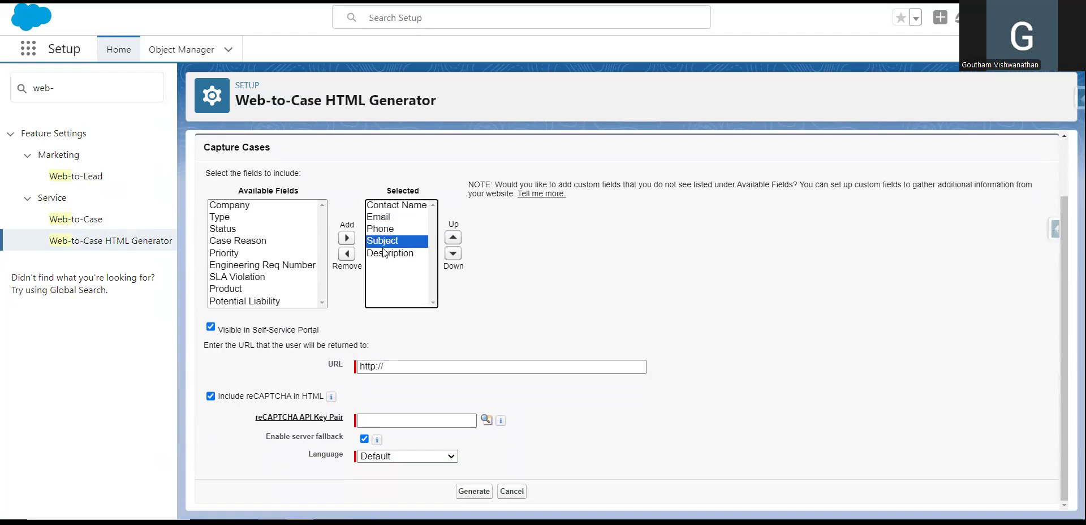
{"action": "left_click", "coordinate": [383, 252]}
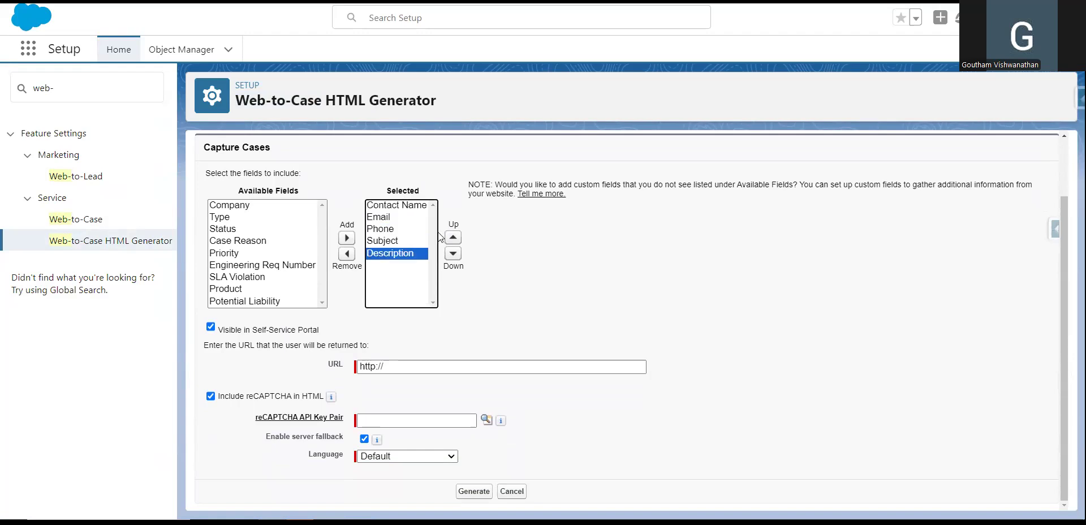
{"action": "left_click", "coordinate": [391, 206]}
{"action": "left_click", "coordinate": [384, 217]}
{"action": "left_click", "coordinate": [383, 230]}
{"action": "left_click", "coordinate": [382, 255]}
Add Priority and Type to the selected fields.
{"action": "left_click", "coordinate": [233, 252]}
{"action": "left_click", "coordinate": [346, 238]}
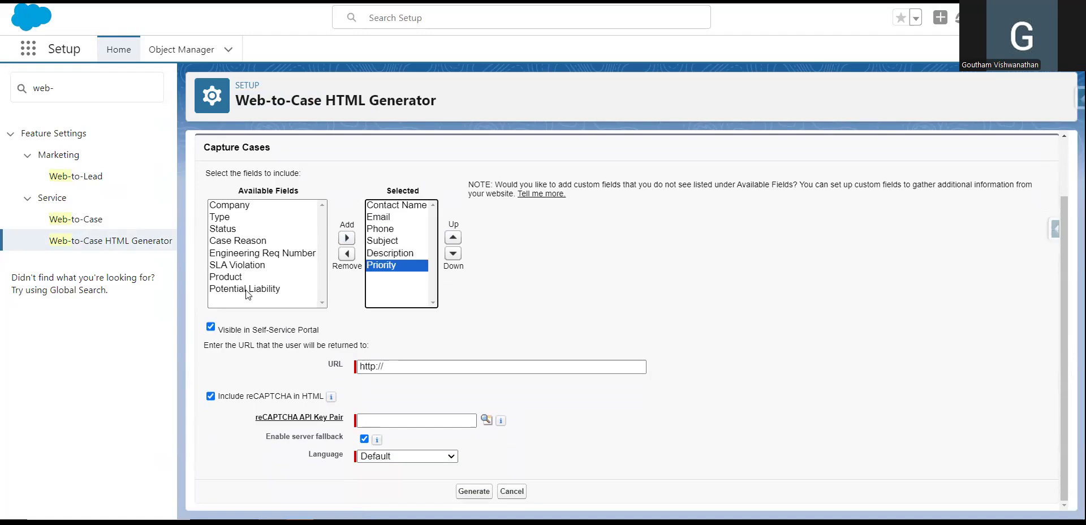
{"action": "left_click", "coordinate": [228, 219]}
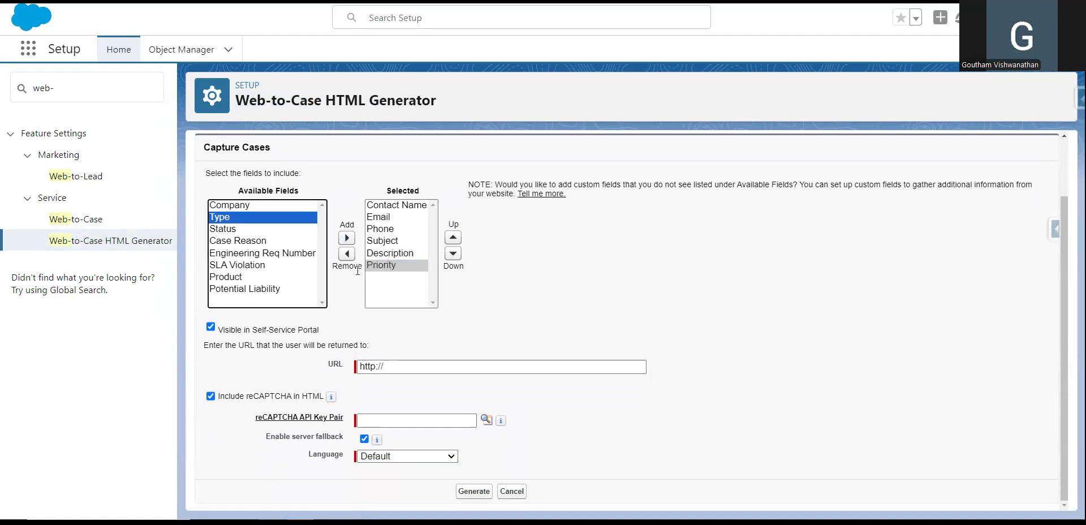
{"action": "left_click", "coordinate": [346, 238]}
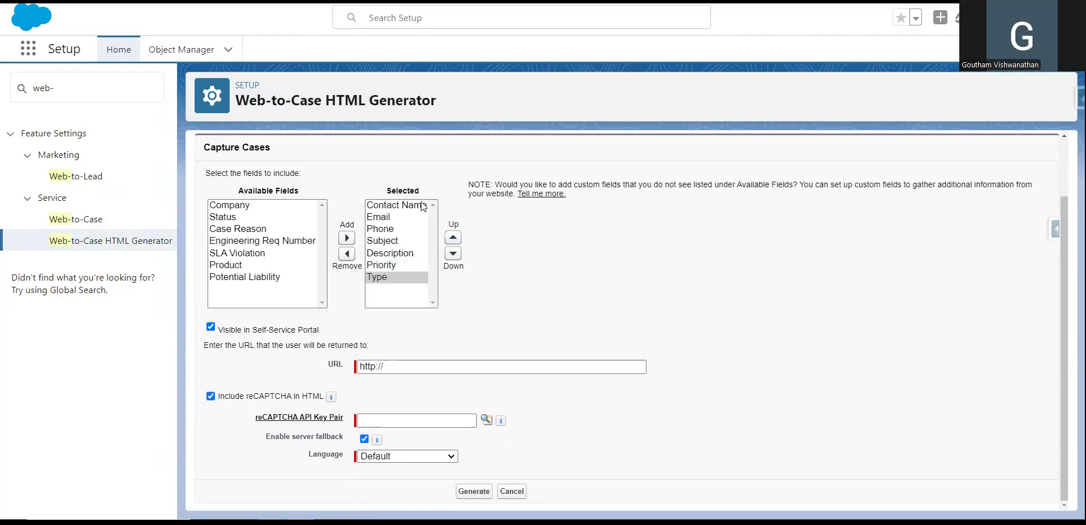
{"action": "left_click", "coordinate": [383, 205]}
{"action": "left_click", "coordinate": [382, 217]}
{"action": "left_click", "coordinate": [381, 228]}
{"action": "left_click", "coordinate": [380, 240]}
{"action": "left_click", "coordinate": [379, 256]}
{"action": "left_click", "coordinate": [378, 266]}
{"action": "left_click", "coordinate": [376, 276]}
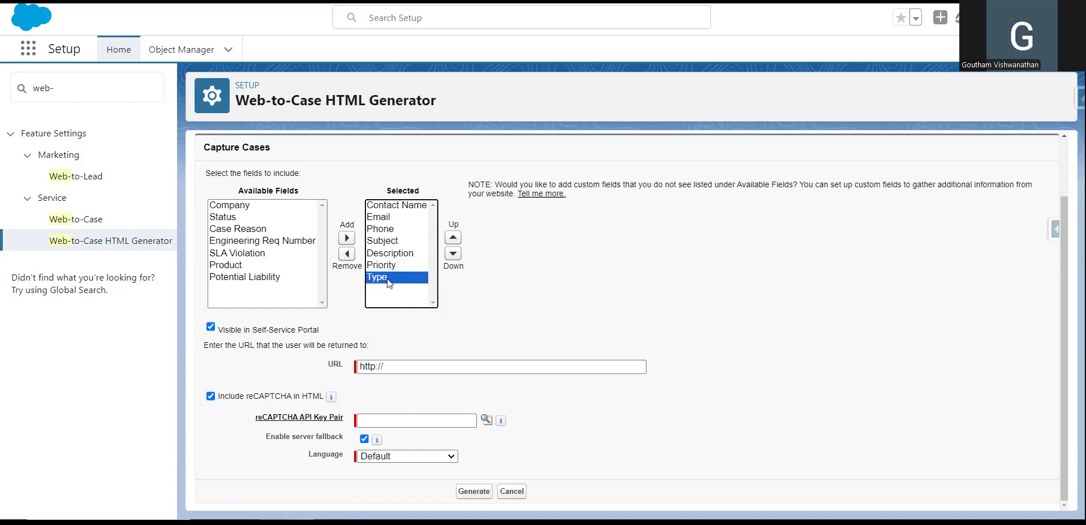
{"action": "left_click", "coordinate": [676, 286]}
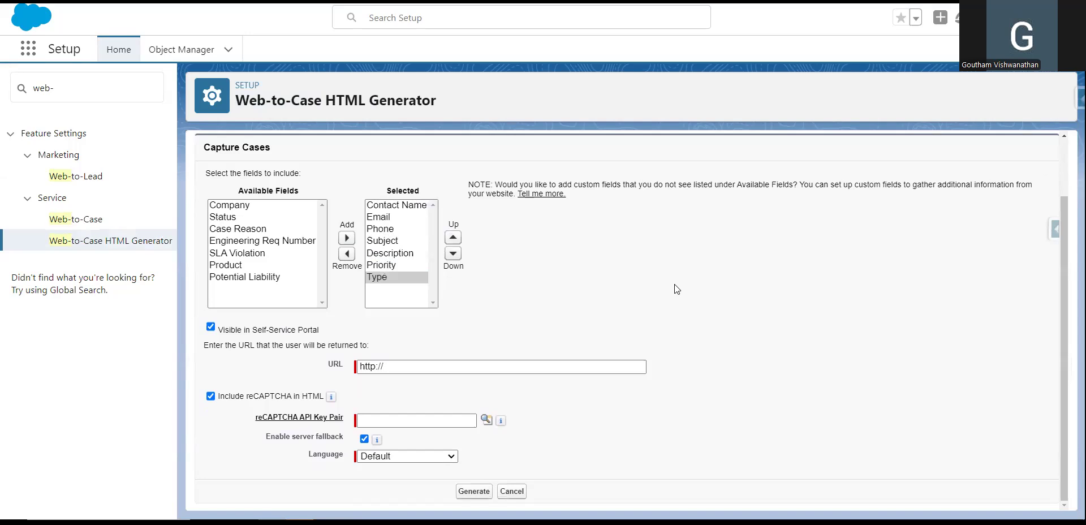
{"action": "left_click", "coordinate": [210, 395]}
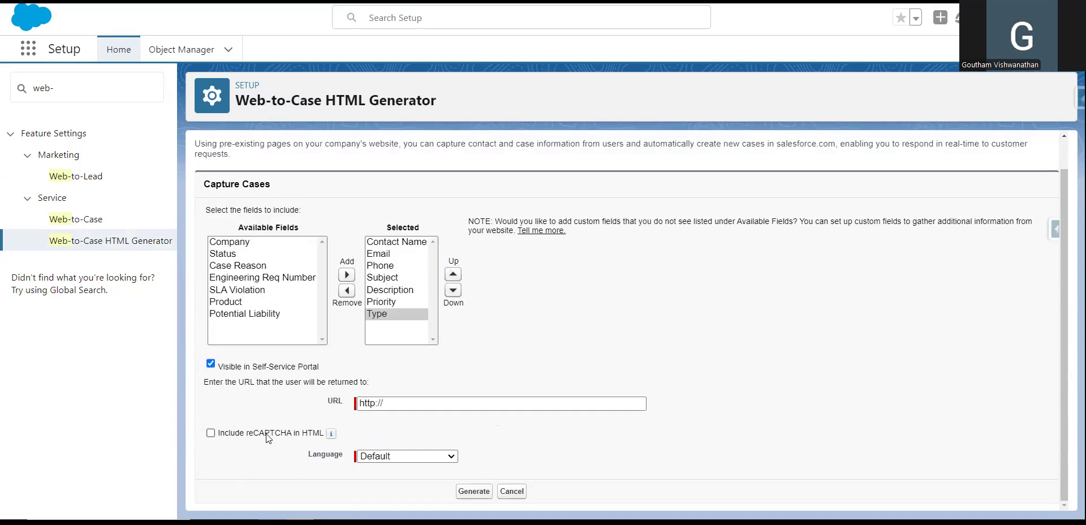
{"action": "left_click_drag", "start_coordinate": [385, 404], "coordinate": [326, 403]}
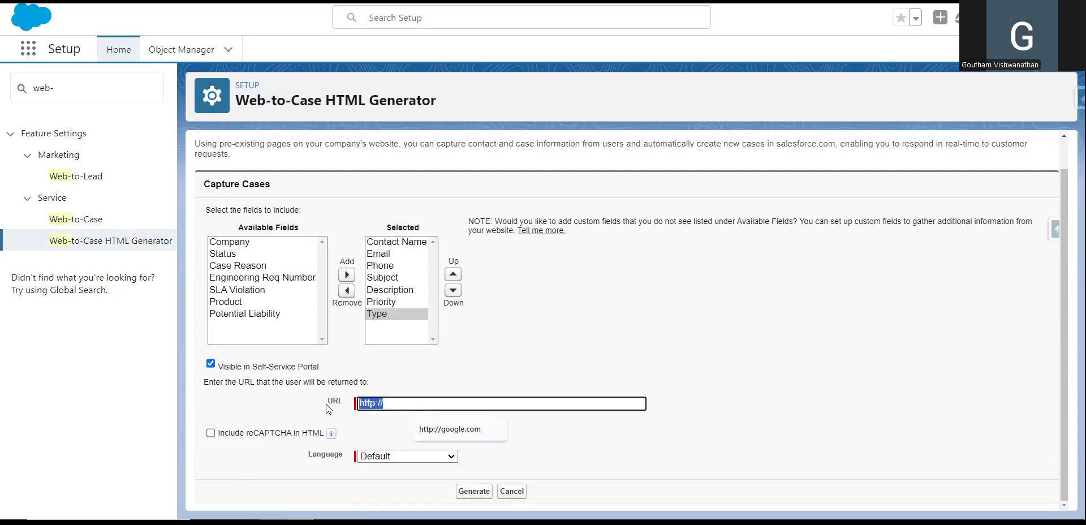
{"action": "key", "text": "BackSpace"}
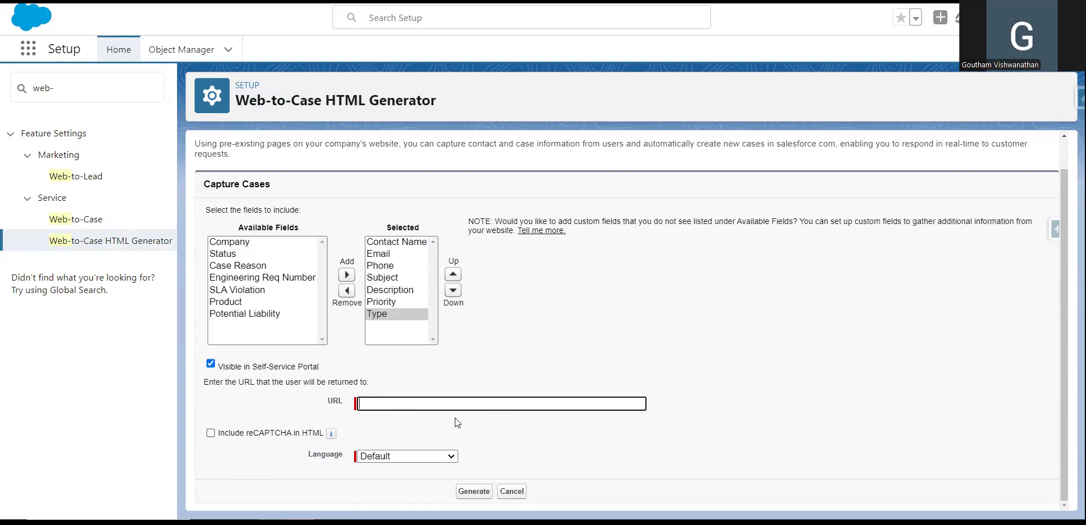
{"action": "left_click", "coordinate": [627, 320]}
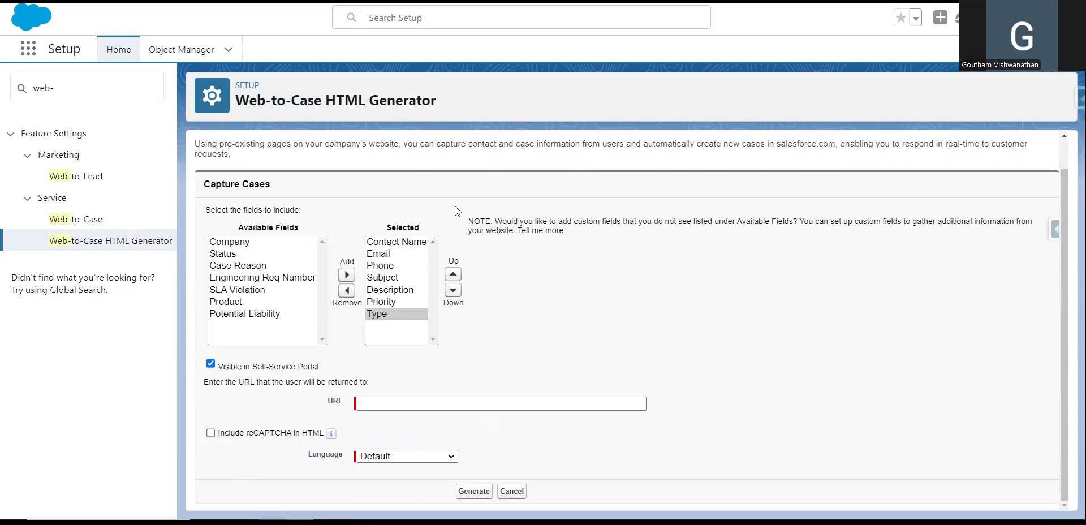
Switch to the Cases tab and show the My Cases list view.
{"action": "key", "text": "ctrl+Tab"}
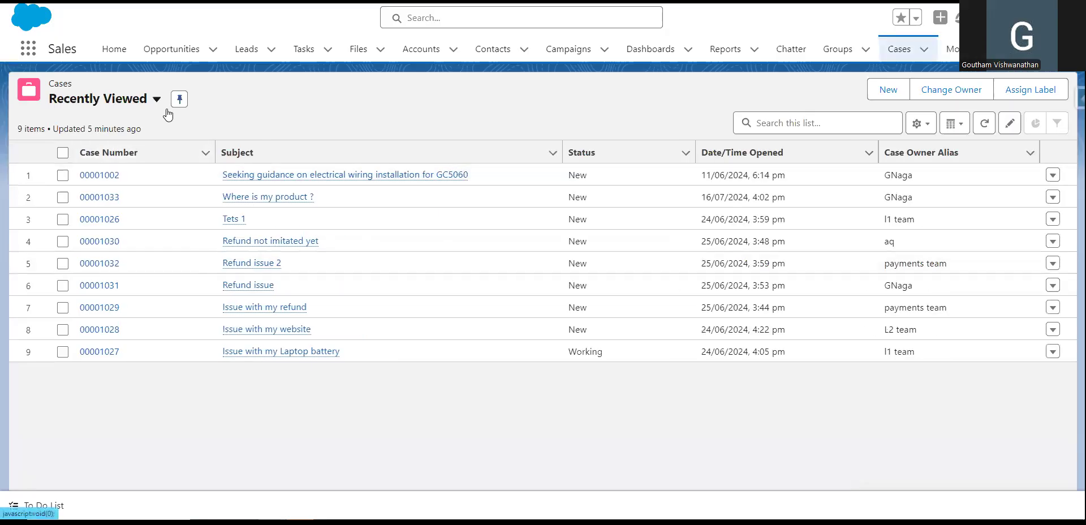
{"action": "left_click", "coordinate": [157, 99]}
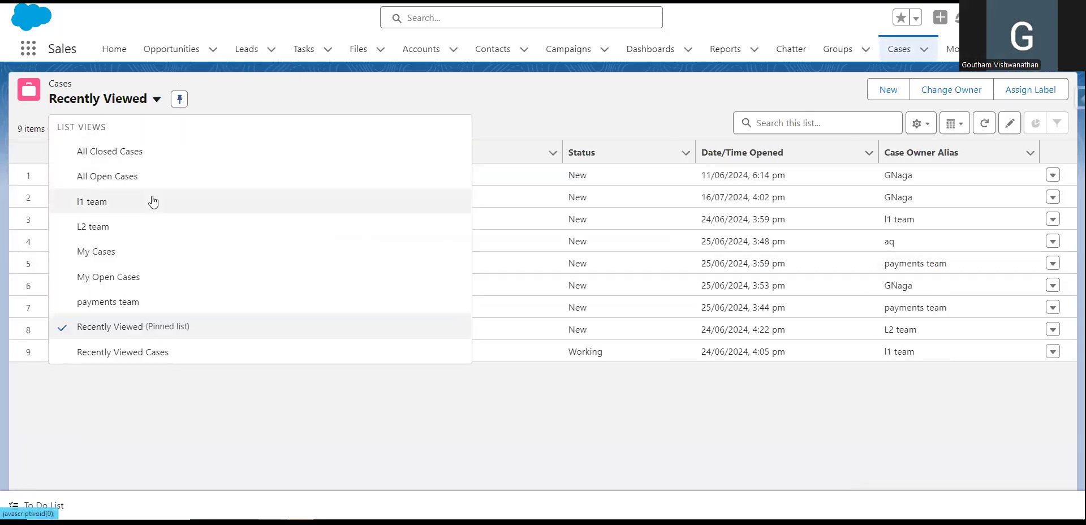
{"action": "left_click", "coordinate": [115, 254]}
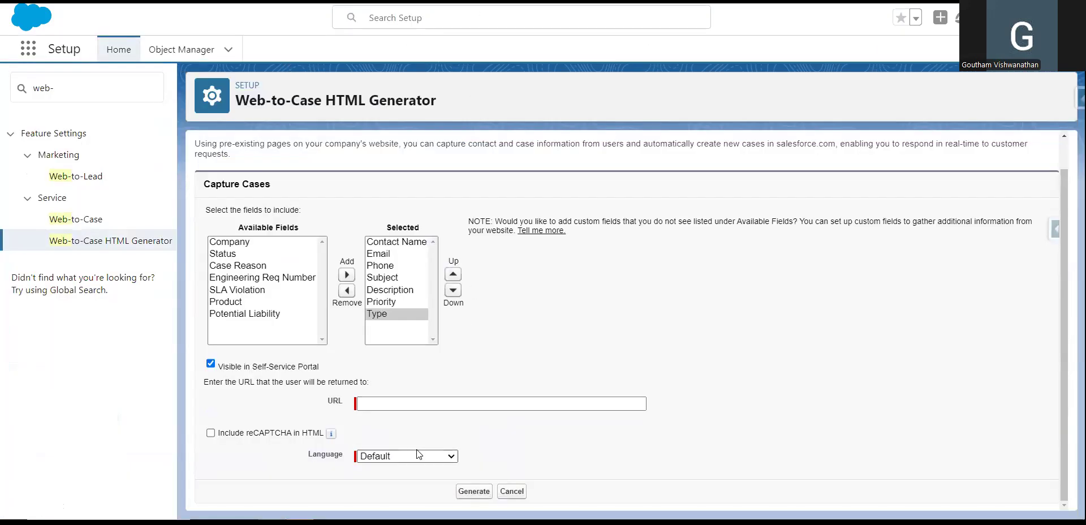
Fill the return URL with the org's Cases list address from autocomplete.
{"action": "left_click_drag", "start_coordinate": [203, 382], "coordinate": [368, 382]}
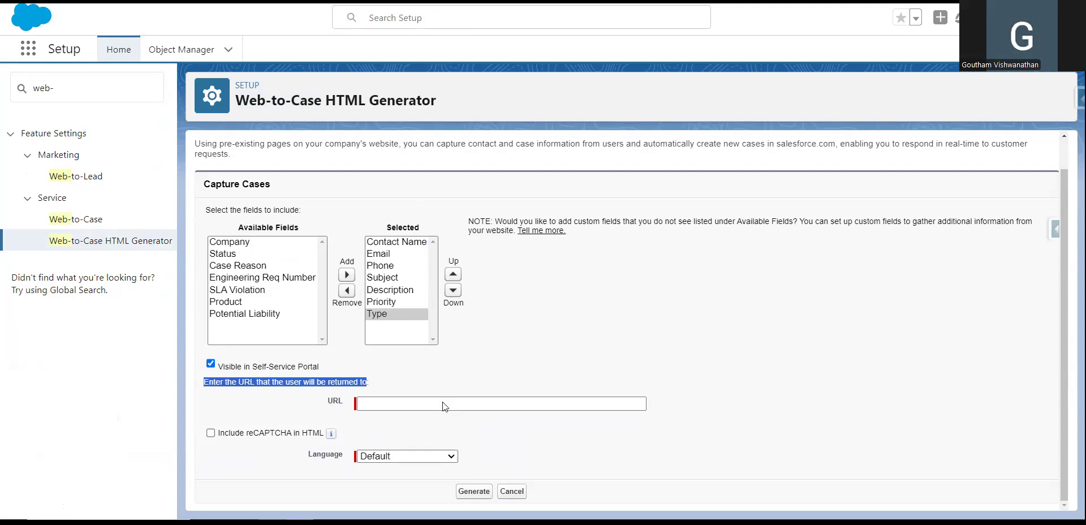
{"action": "left_click", "coordinate": [406, 403]}
{"action": "left_click", "coordinate": [472, 449]}
{"action": "left_click_drag", "start_coordinate": [365, 403], "coordinate": [669, 419]}
{"action": "left_click", "coordinate": [670, 418]}
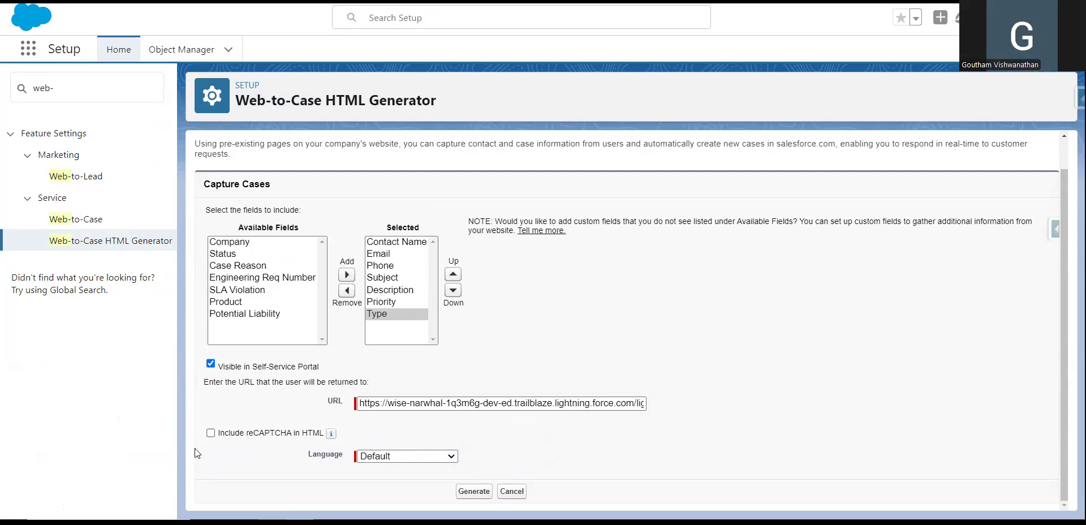
Generate the Web-to-Case HTML, select all the code, and bring up the Run dialog.
{"action": "left_click", "coordinate": [474, 491]}
{"action": "left_click_drag", "start_coordinate": [196, 151], "coordinate": [531, 155]}
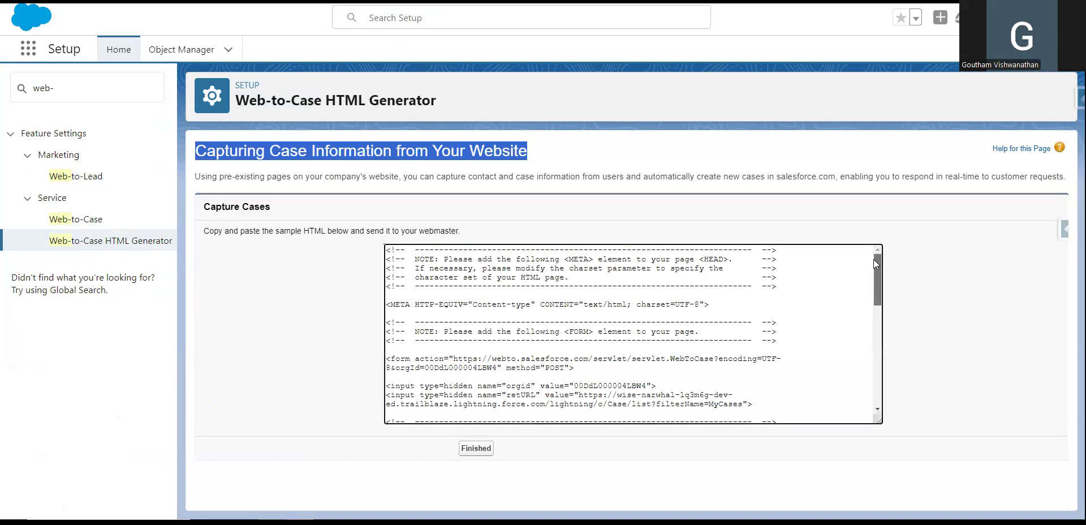
{"action": "left_click_drag", "start_coordinate": [387, 248], "coordinate": [599, 494]}
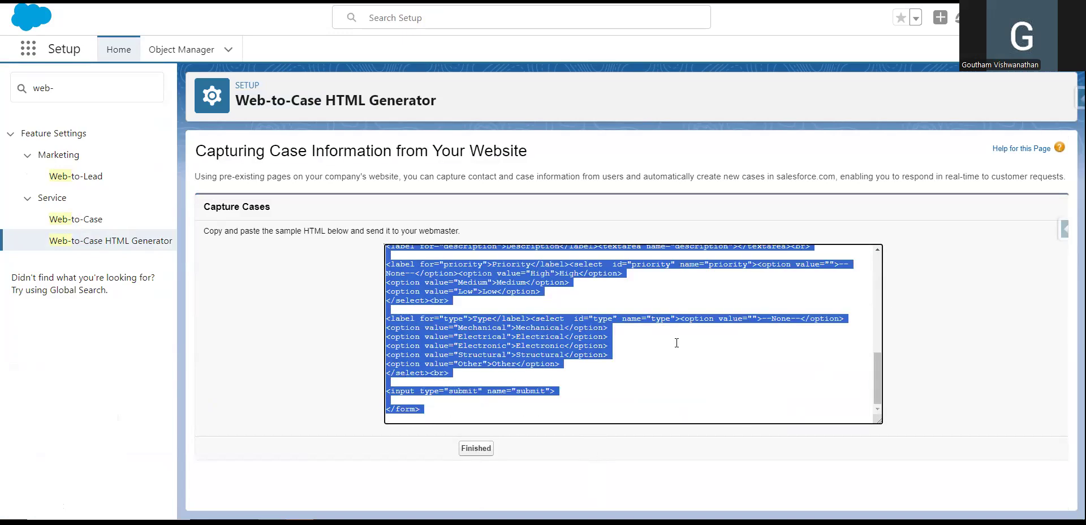
{"action": "left_click_drag", "start_coordinate": [877, 390], "coordinate": [876, 261]}
{"action": "left_click", "coordinate": [654, 307]}
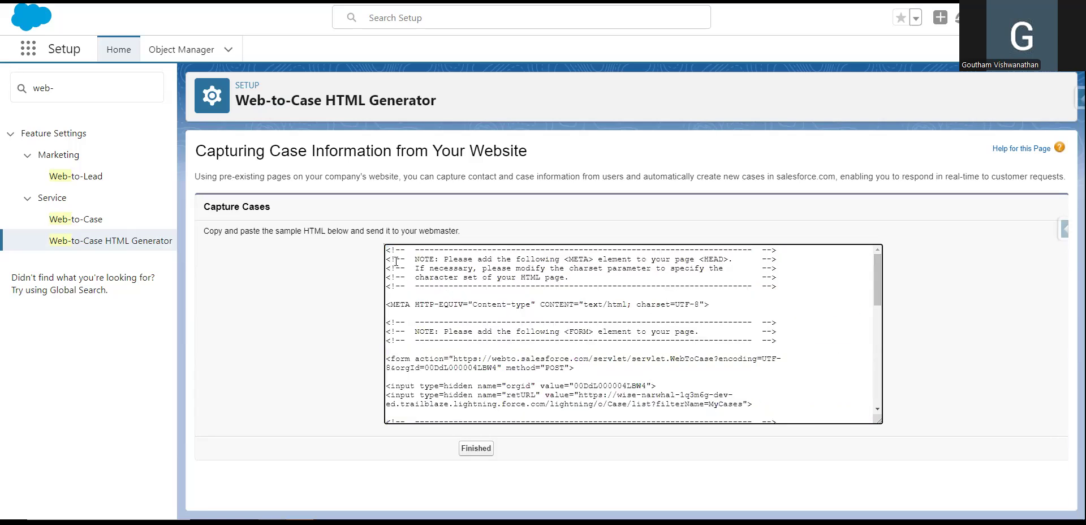
{"action": "left_click_drag", "start_coordinate": [386, 248], "coordinate": [514, 500]}
{"action": "key", "text": "ctrl+c"}
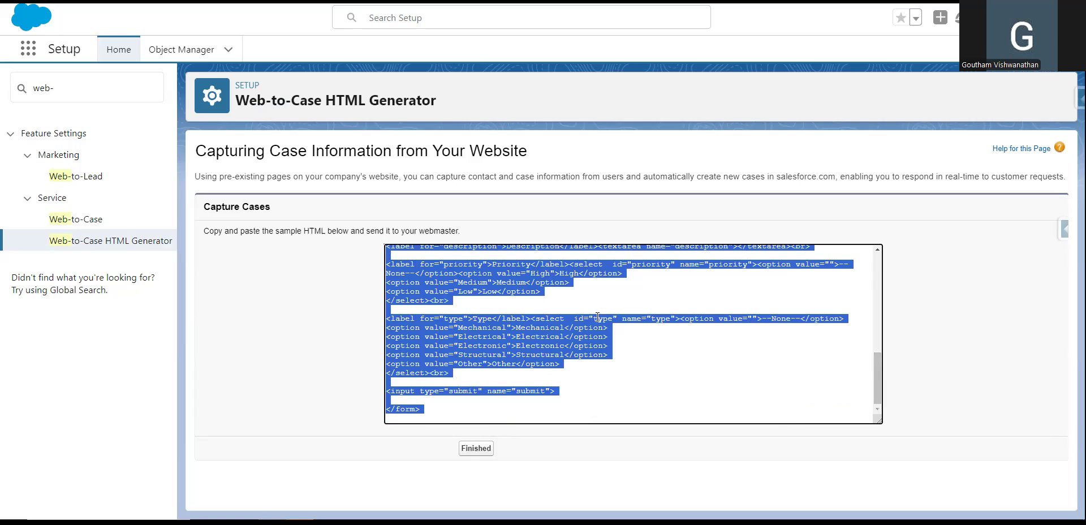
{"action": "key", "text": "super+r"}
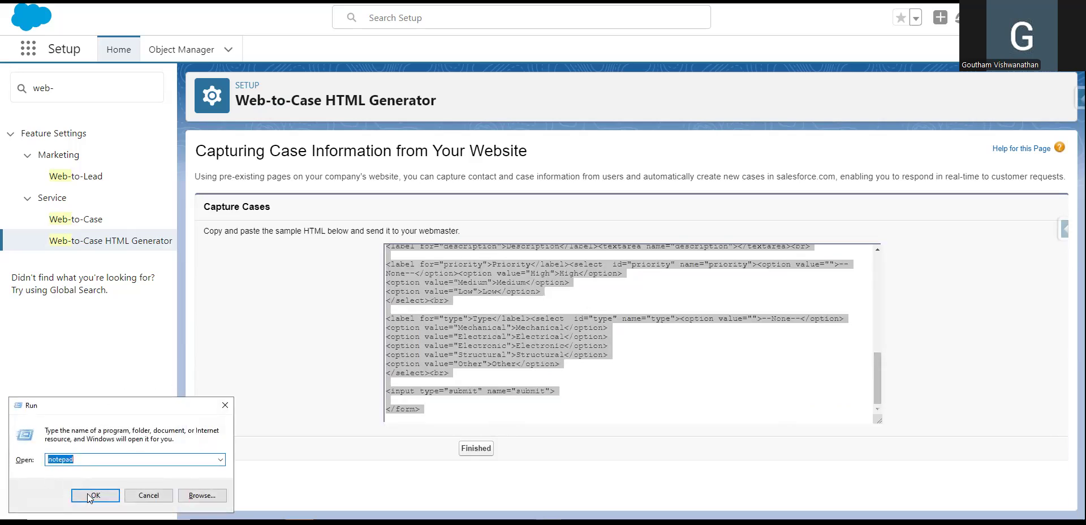
Launch Notepad and paste the generated Web-to-Case HTML into a new document.
{"action": "left_click", "coordinate": [89, 496]}
{"action": "key", "text": "ctrl+v"}
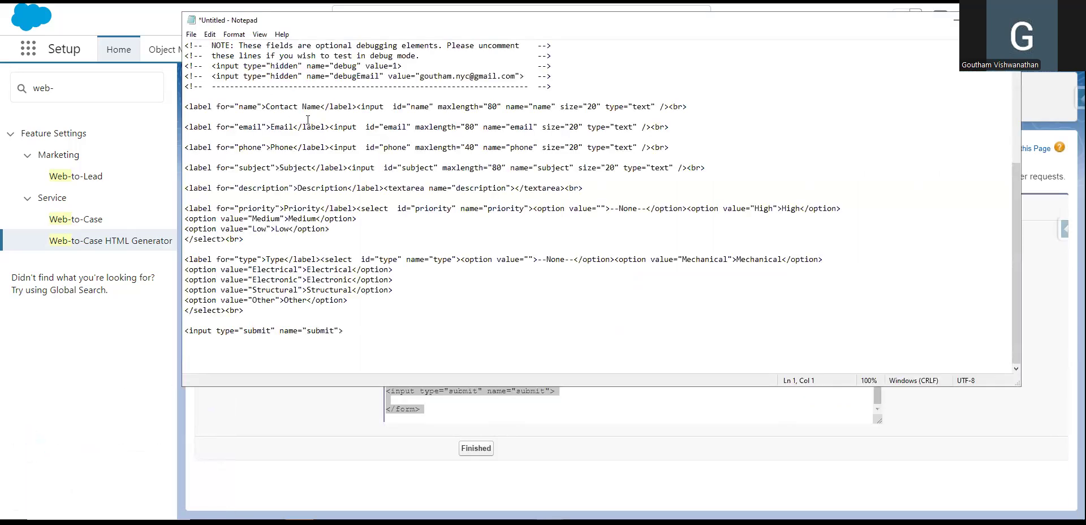
{"action": "scroll", "coordinate": [308, 118], "scroll_direction": "up", "scroll_amount": 6}
{"action": "mouse_move", "coordinate": [1018, 119]}
{"action": "left_mouse_down"}
{"action": "mouse_move", "coordinate": [1019, 240]}
{"action": "mouse_move", "coordinate": [1018, 113]}
{"action": "left_mouse_up"}
{"action": "left_click_drag", "start_coordinate": [183, 48], "coordinate": [551, 138]}
{"action": "scroll", "coordinate": [420, 272], "scroll_direction": "down", "scroll_amount": 5}
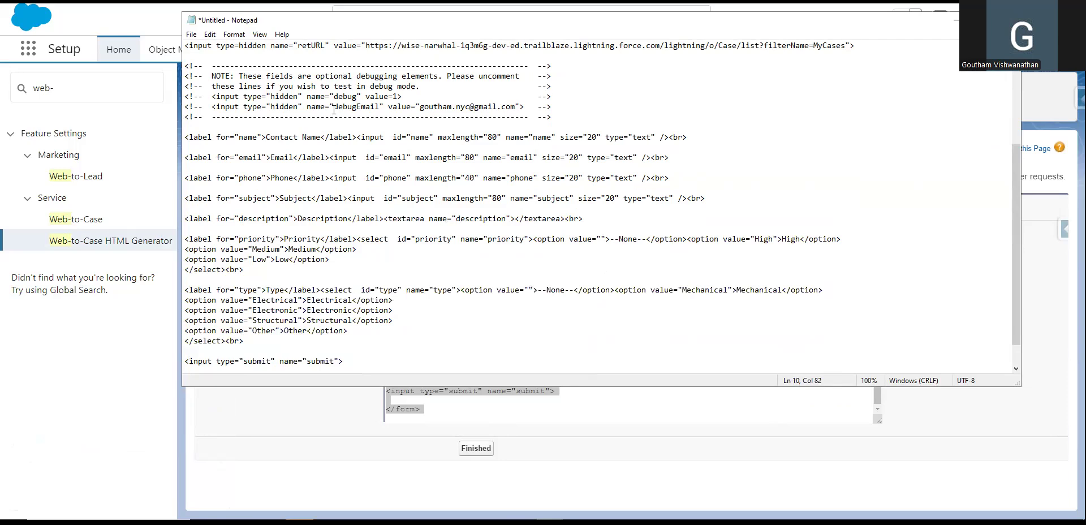
{"action": "scroll", "coordinate": [452, 262], "scroll_direction": "down", "scroll_amount": 1}
{"action": "scroll", "coordinate": [308, 302], "scroll_direction": "up", "scroll_amount": 6}
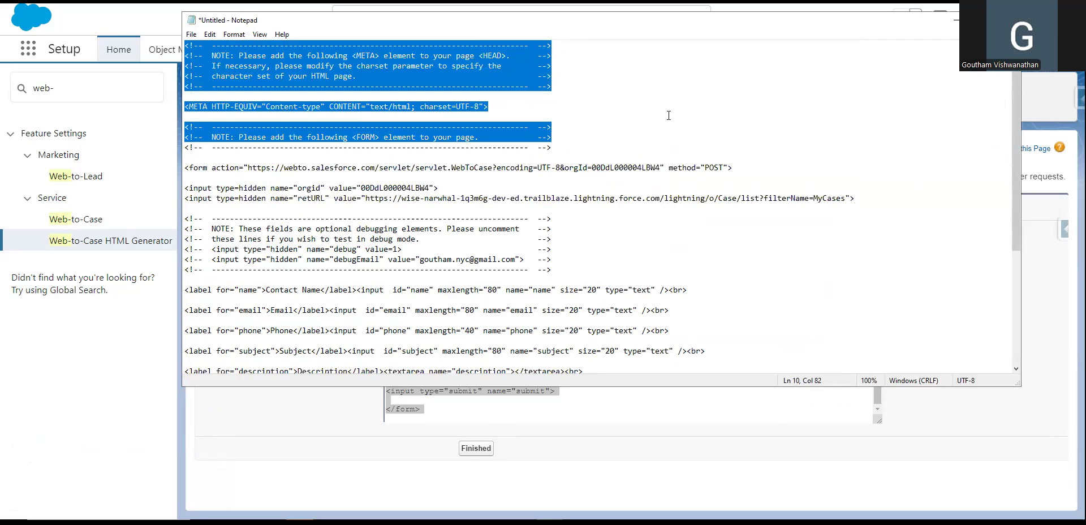
{"action": "left_click", "coordinate": [237, 116]}
{"action": "left_click", "coordinate": [191, 35]}
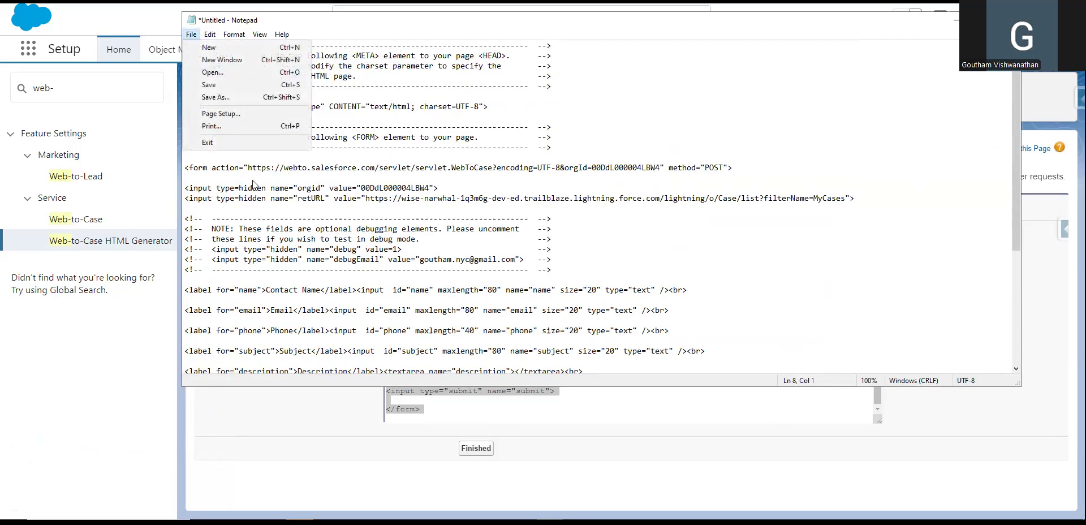
Save the file as 'Web to case 2 . html', changing the earlier name's number to 2.
{"action": "left_click", "coordinate": [249, 97]}
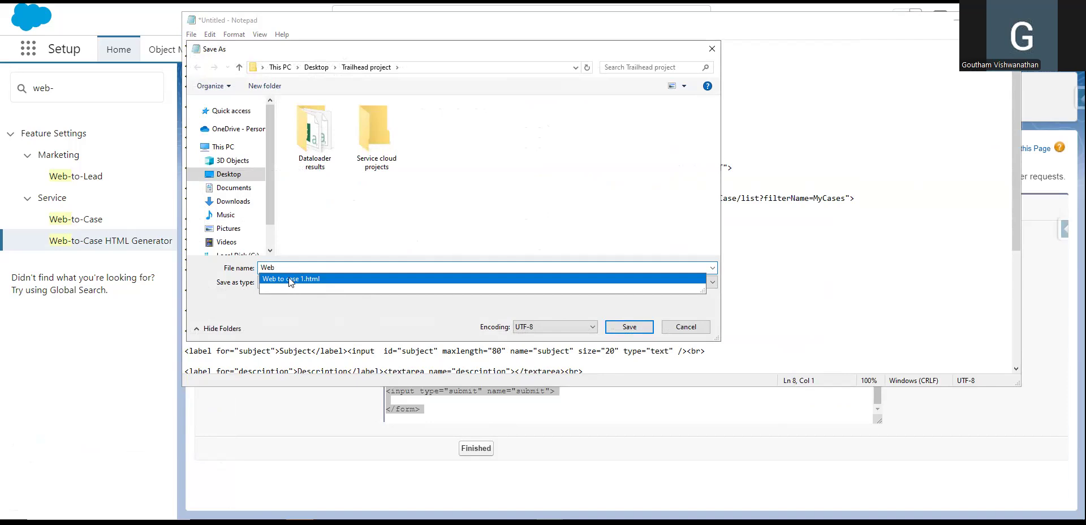
{"action": "left_click", "coordinate": [291, 279]}
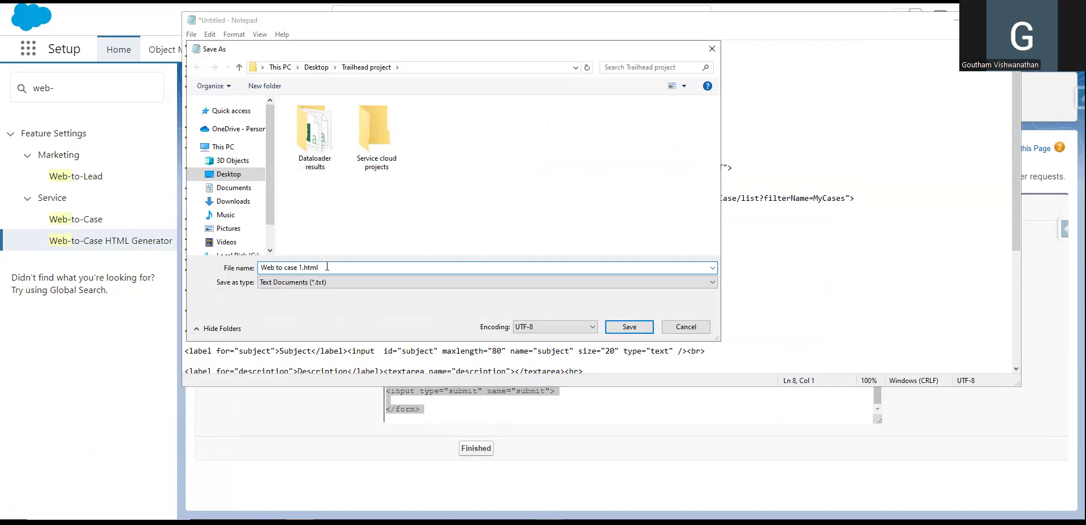
{"action": "key", "text": "BackSpace"}
{"action": "key", "text": "BackSpace"}
{"action": "key", "text": "BackSpace"}
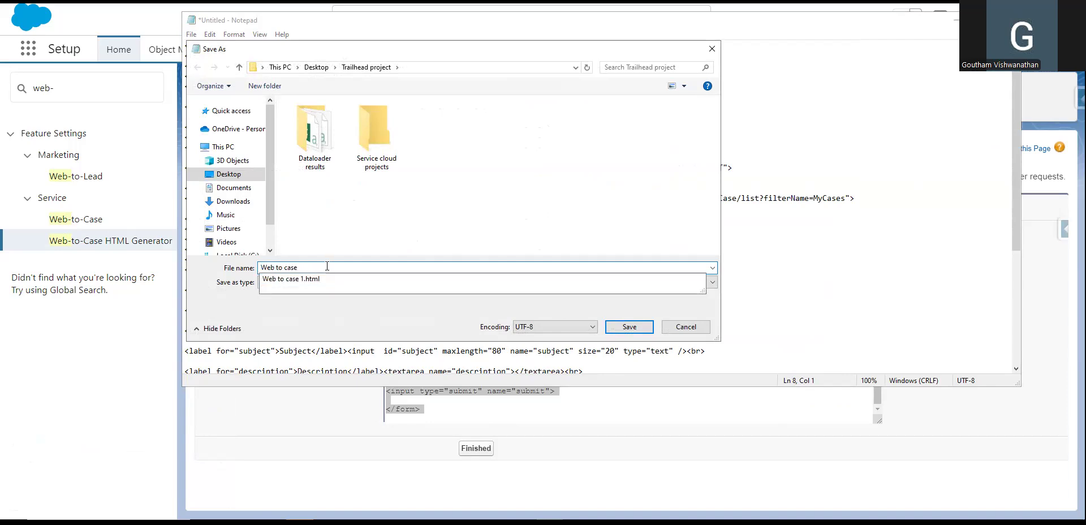
{"action": "type", "text": "2 . html"}
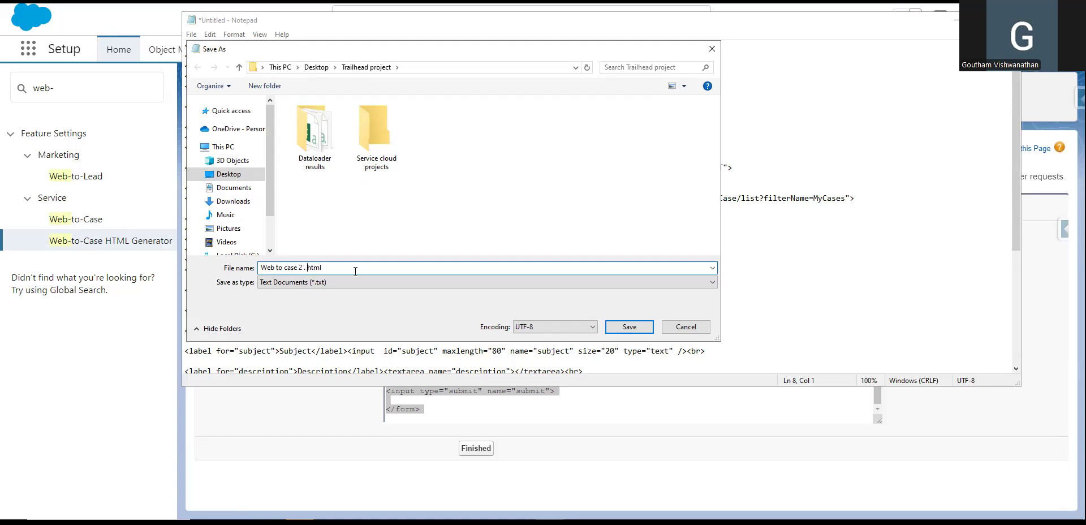
{"action": "left_click", "coordinate": [642, 330]}
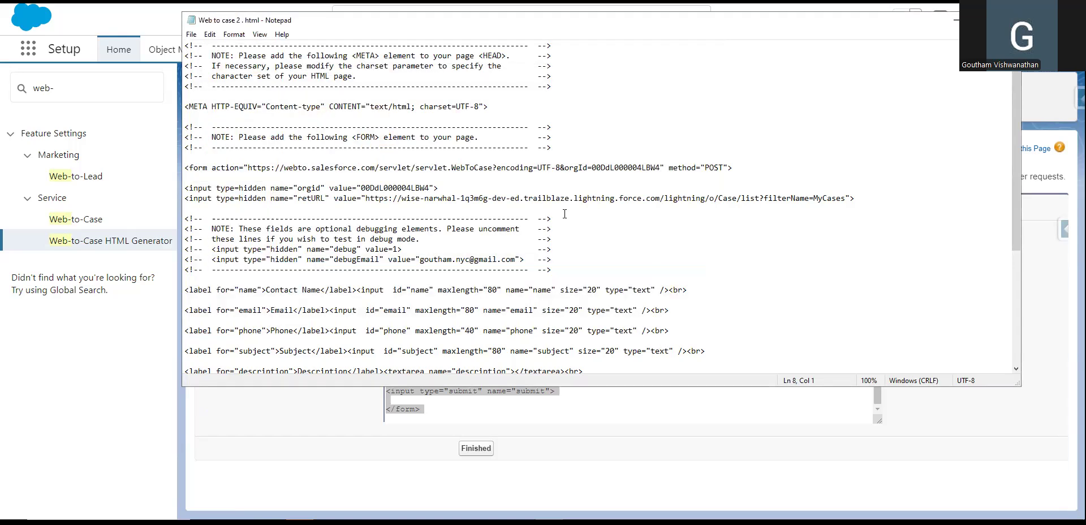
Re-save it into Desktop > Trailhead project > Service cloud projects and close Notepad.
{"action": "left_click", "coordinate": [190, 35]}
{"action": "left_click", "coordinate": [232, 97]}
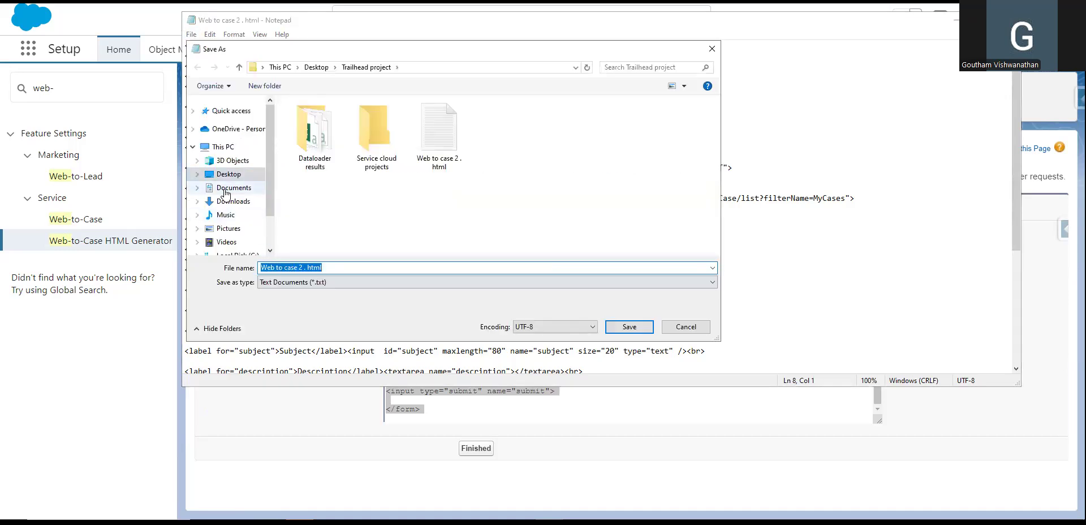
{"action": "left_click", "coordinate": [229, 174]}
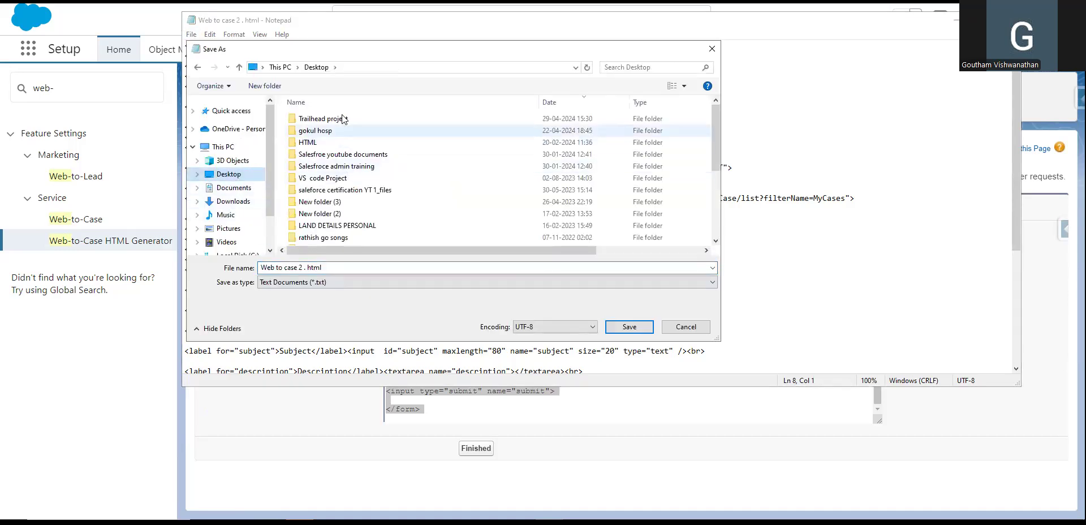
{"action": "double_click", "coordinate": [342, 119]}
{"action": "double_click", "coordinate": [383, 141]}
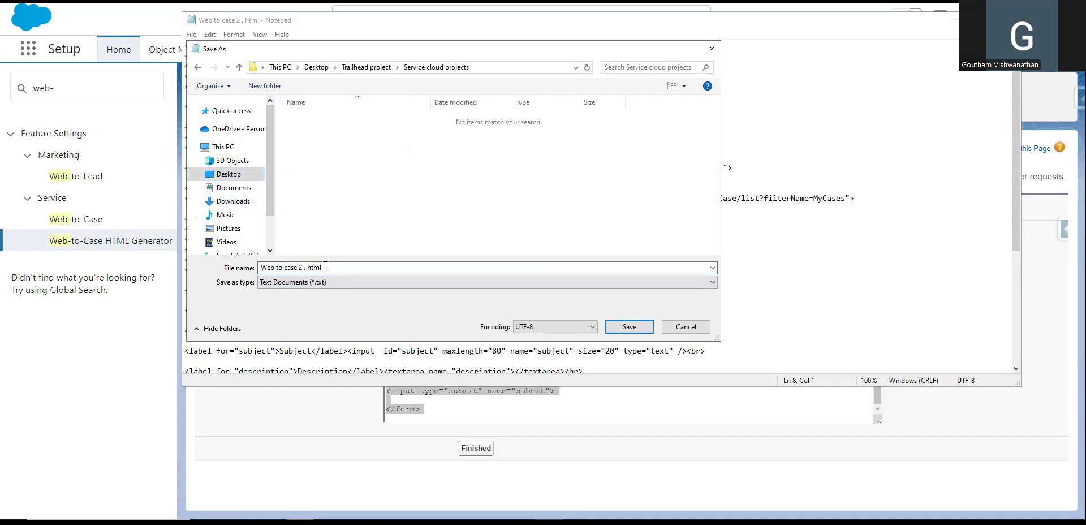
{"action": "left_click", "coordinate": [325, 267]}
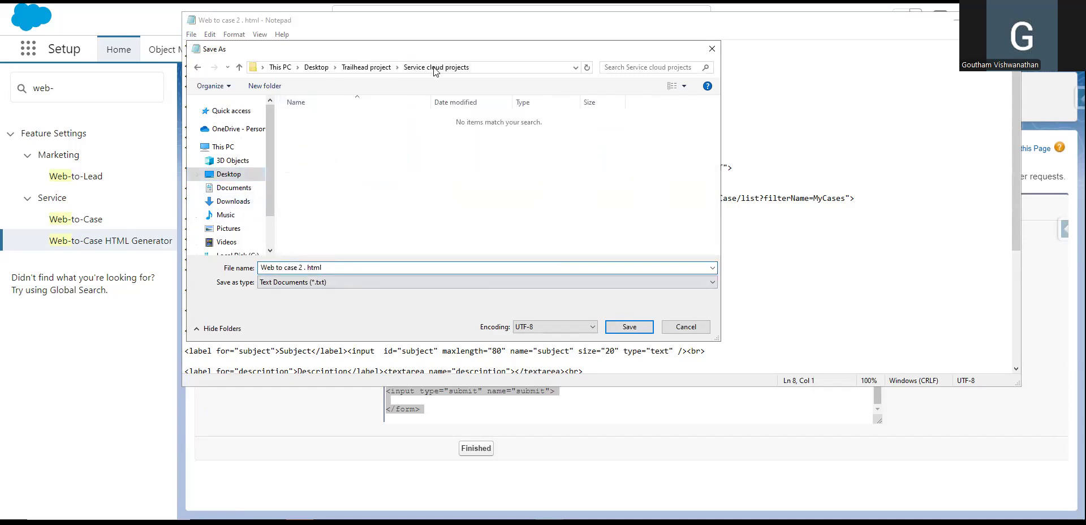
{"action": "left_click", "coordinate": [628, 326]}
{"action": "left_click_drag", "start_coordinate": [687, 289], "coordinate": [480, 289]}
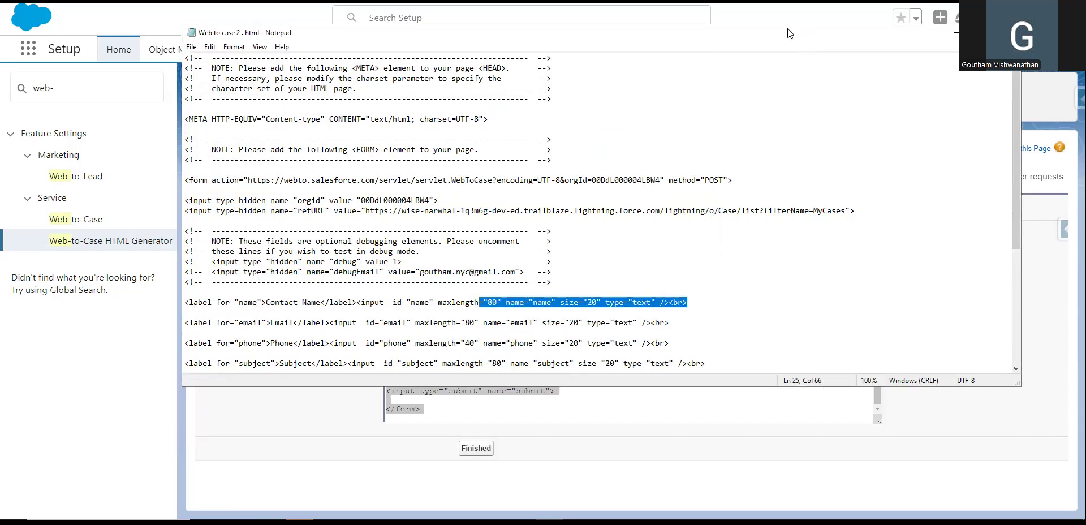
{"action": "left_click_drag", "start_coordinate": [789, 21], "coordinate": [711, 42]}
{"action": "left_click", "coordinate": [929, 41]}
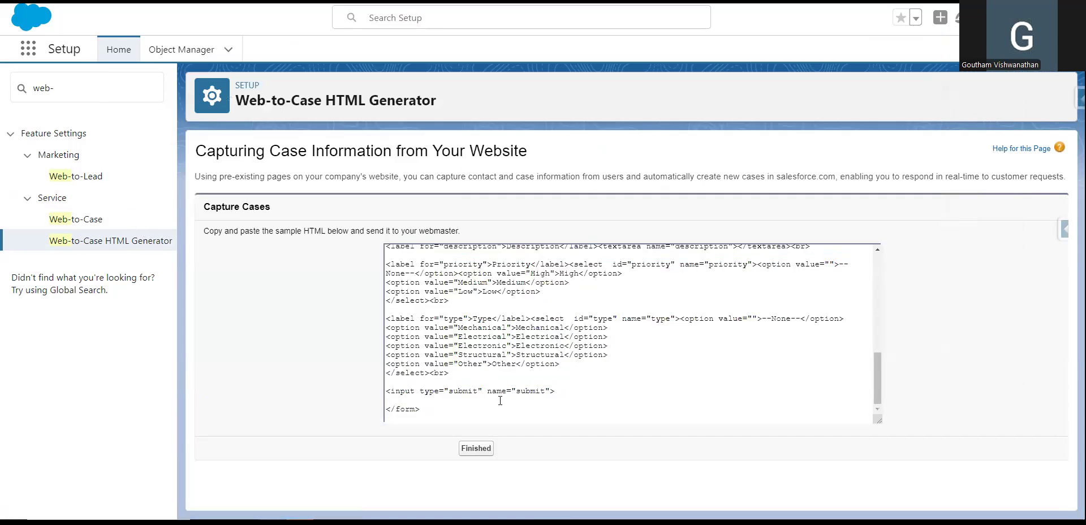
In File Explorer, open Service cloud projects and open 'Web to case 2 . html' in Notepad.
{"action": "key", "text": "alt+Tab"}
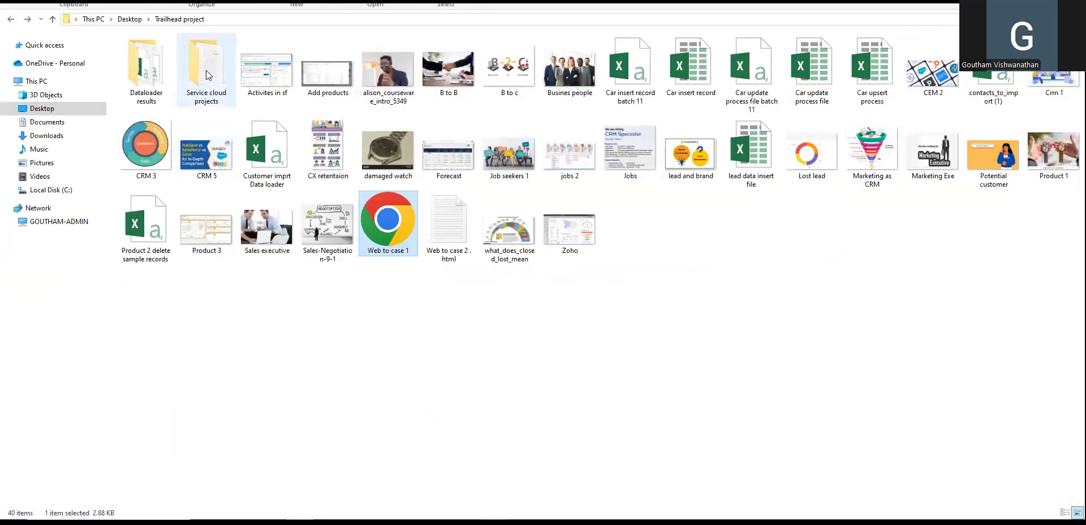
{"action": "double_click", "coordinate": [208, 74]}
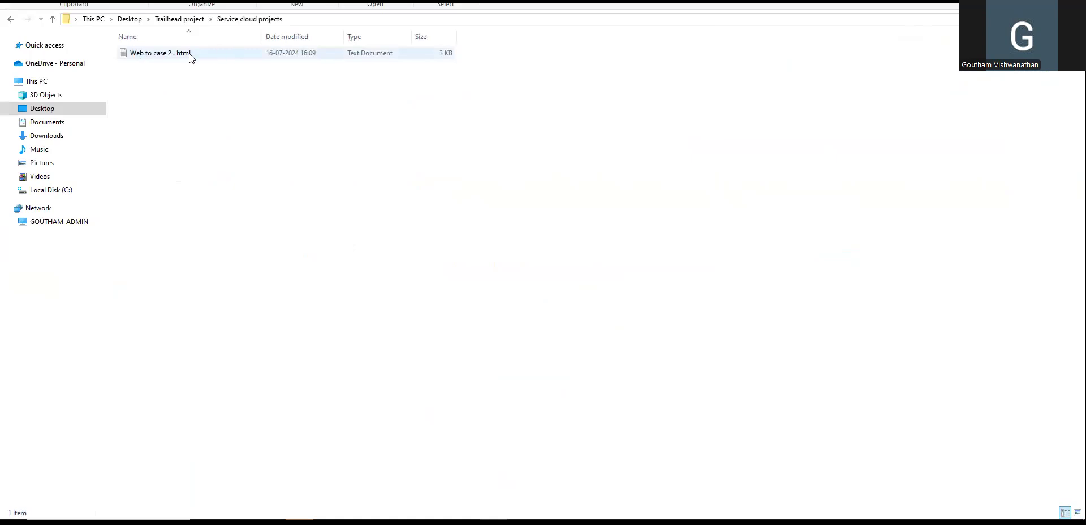
{"action": "right_click", "coordinate": [251, 56]}
{"action": "left_click", "coordinate": [306, 66]}
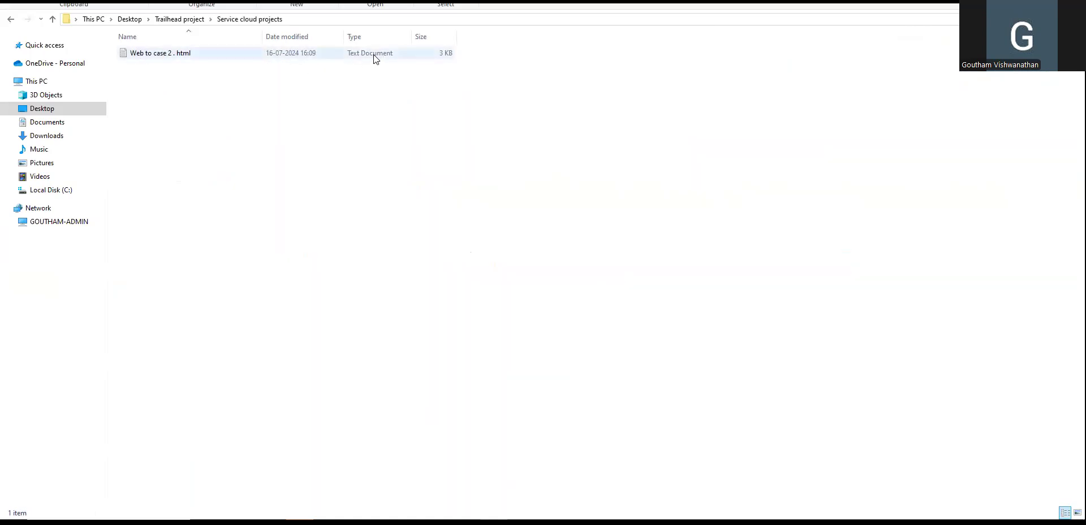
{"action": "right_click", "coordinate": [331, 51]}
{"action": "mouse_move", "coordinate": [371, 186]}
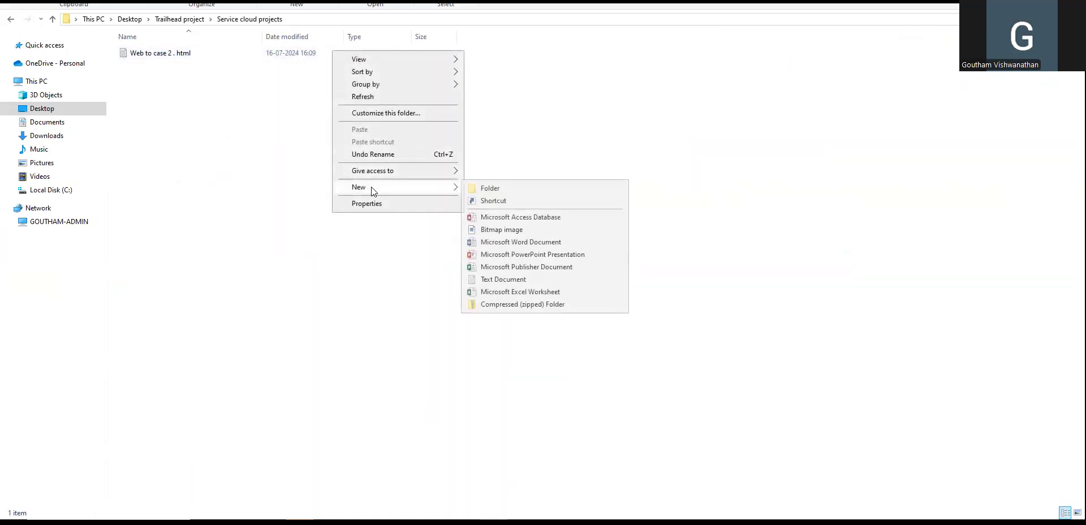
{"action": "left_click", "coordinate": [243, 109]}
{"action": "left_click", "coordinate": [245, 55]}
{"action": "right_click", "coordinate": [246, 55]}
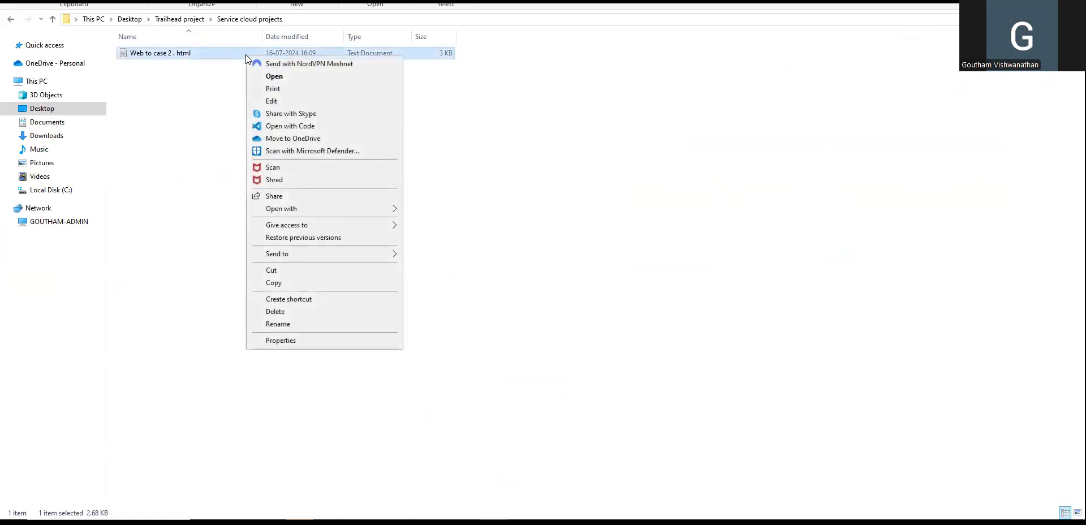
{"action": "left_click", "coordinate": [201, 120]}
{"action": "double_click", "coordinate": [229, 53]}
{"action": "left_click", "coordinate": [113, 55]}
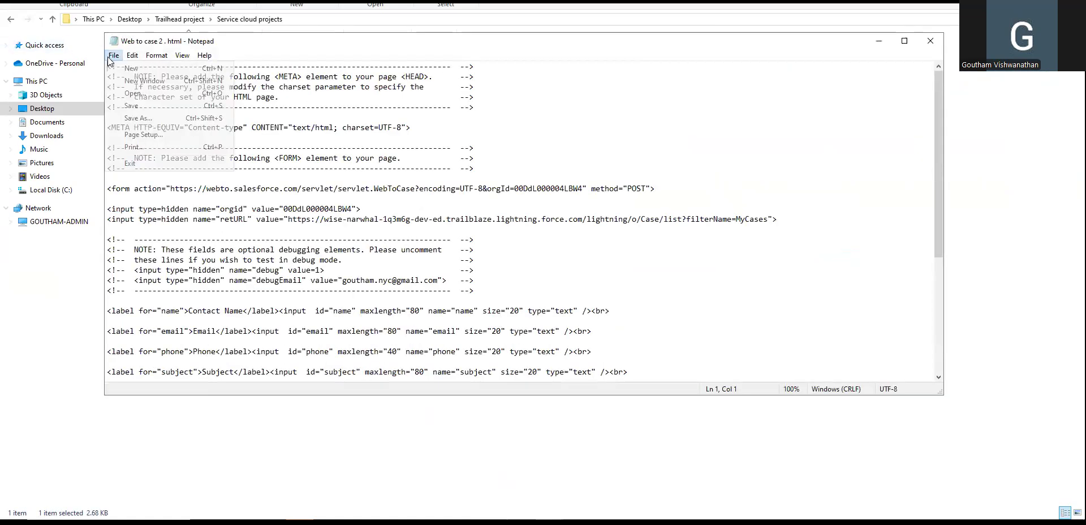
Save the file under the suggested earlier name and close Notepad.
{"action": "left_click", "coordinate": [139, 117]}
{"action": "left_click", "coordinate": [277, 288]}
{"action": "left_click_drag", "start_coordinate": [278, 288], "coordinate": [156, 288]}
{"action": "key", "text": "BackSpace"}
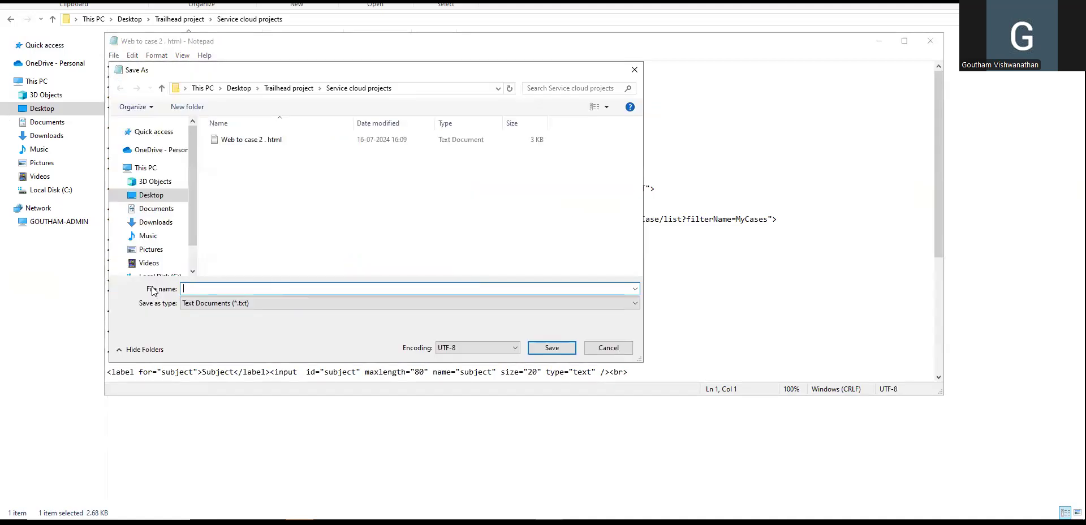
{"action": "type", "text": "web"}
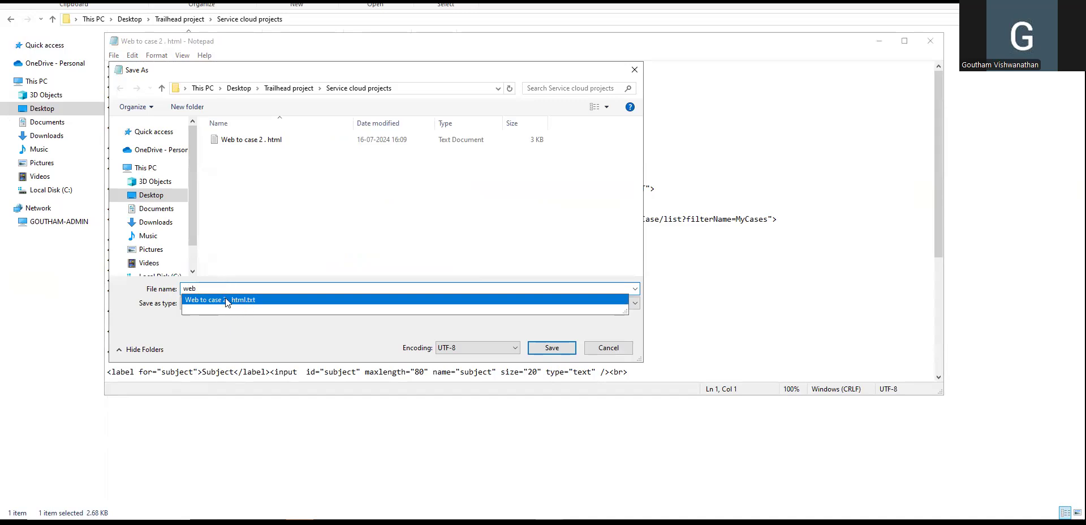
{"action": "left_click", "coordinate": [266, 299]}
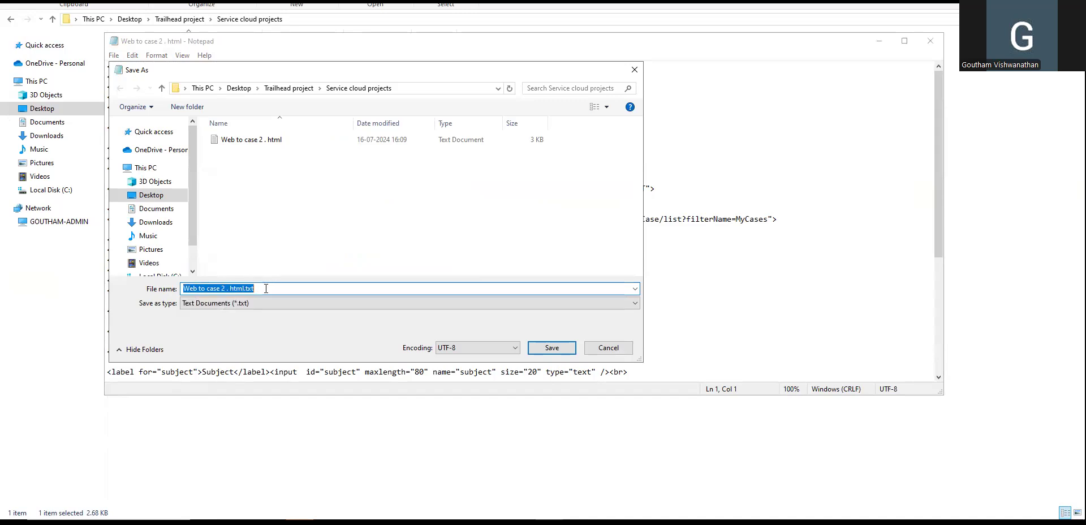
{"action": "left_click", "coordinate": [271, 288]}
{"action": "left_click", "coordinate": [549, 348]}
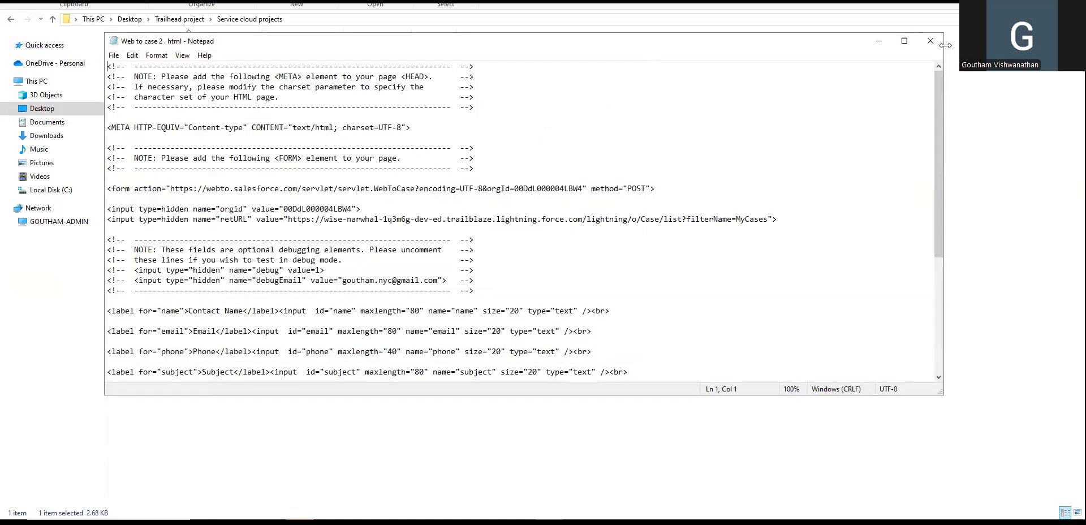
{"action": "left_click", "coordinate": [930, 40]}
{"action": "right_click", "coordinate": [266, 52]}
{"action": "left_click", "coordinate": [192, 82]}
Re-save the code as 'Web to case 2.HTML' and open the new file in the browser.
{"action": "double_click", "coordinate": [230, 55]}
{"action": "left_click", "coordinate": [114, 55]}
{"action": "left_click", "coordinate": [544, 95]}
{"action": "left_click", "coordinate": [114, 54]}
{"action": "left_click", "coordinate": [138, 118]}
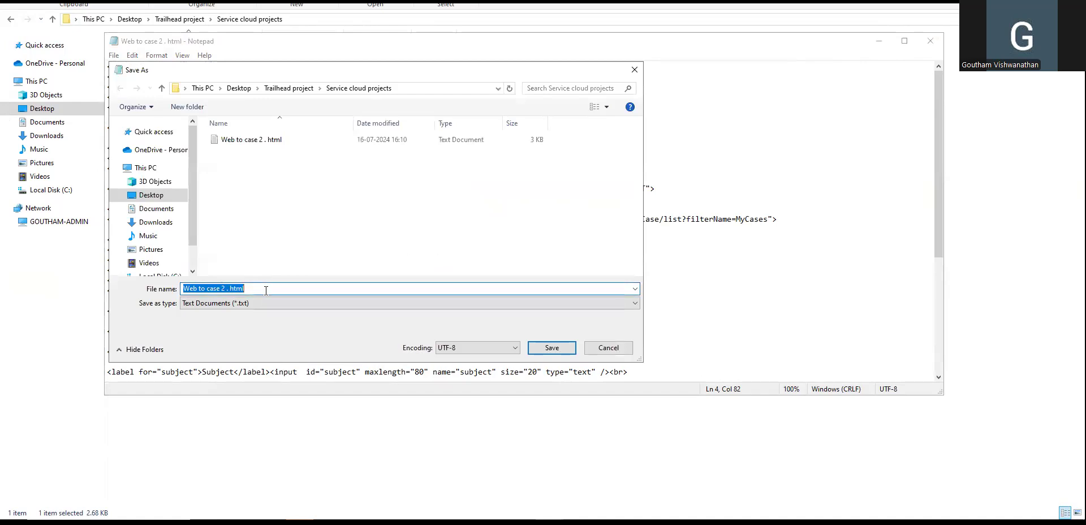
{"action": "left_click", "coordinate": [266, 290]}
{"action": "key", "text": "BackSpace"}
{"action": "key", "text": "BackSpace"}
{"action": "key", "text": "BackSpace"}
{"action": "key", "text": "BackSpace"}
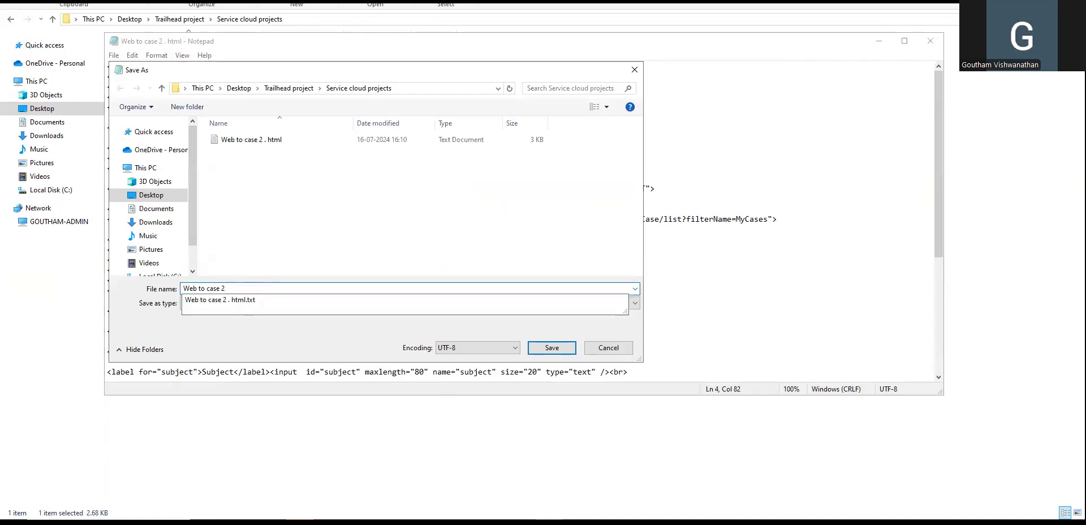
{"action": "type", "text": ".HTML"}
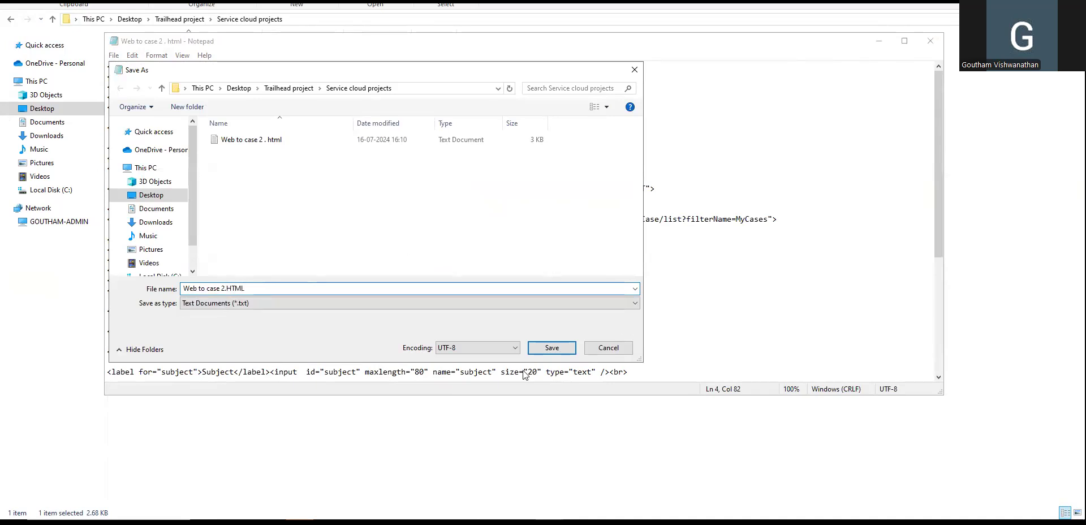
{"action": "left_click", "coordinate": [551, 347]}
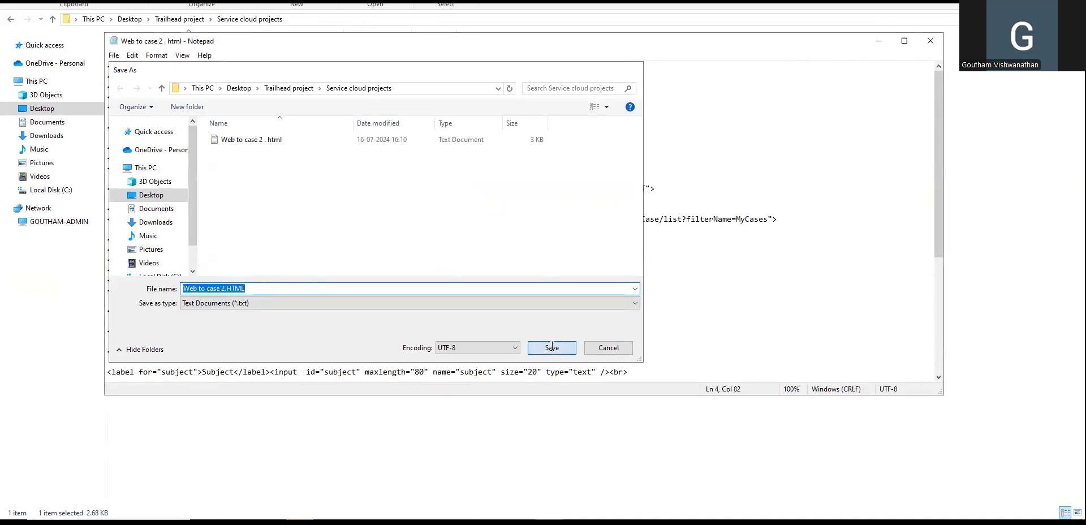
{"action": "left_click", "coordinate": [932, 40]}
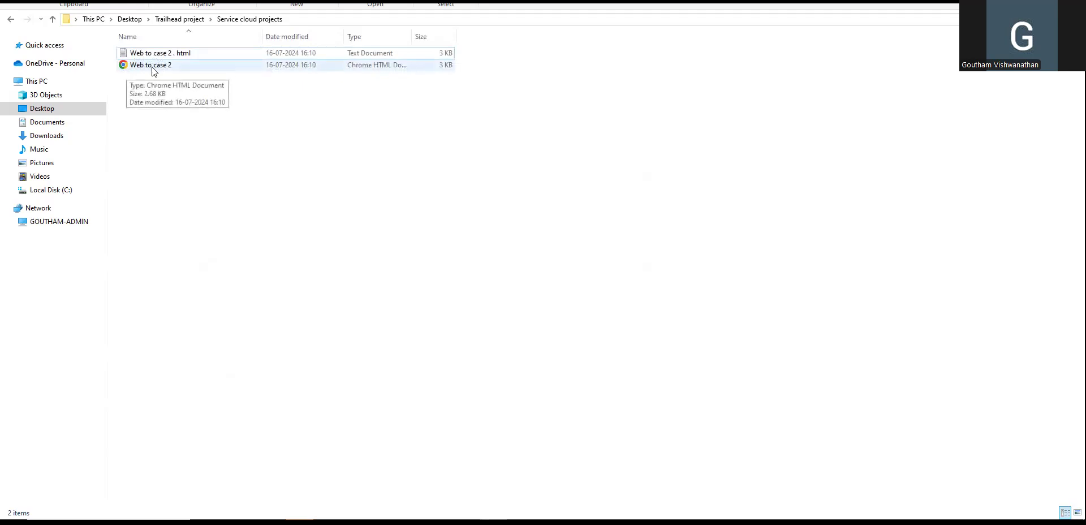
{"action": "left_click", "coordinate": [167, 70]}
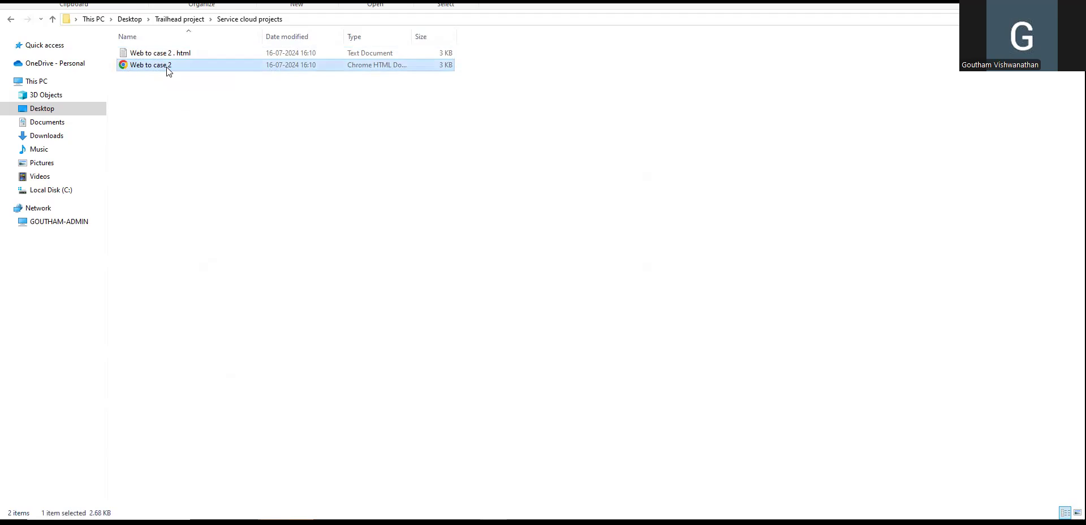
{"action": "key", "text": "Return"}
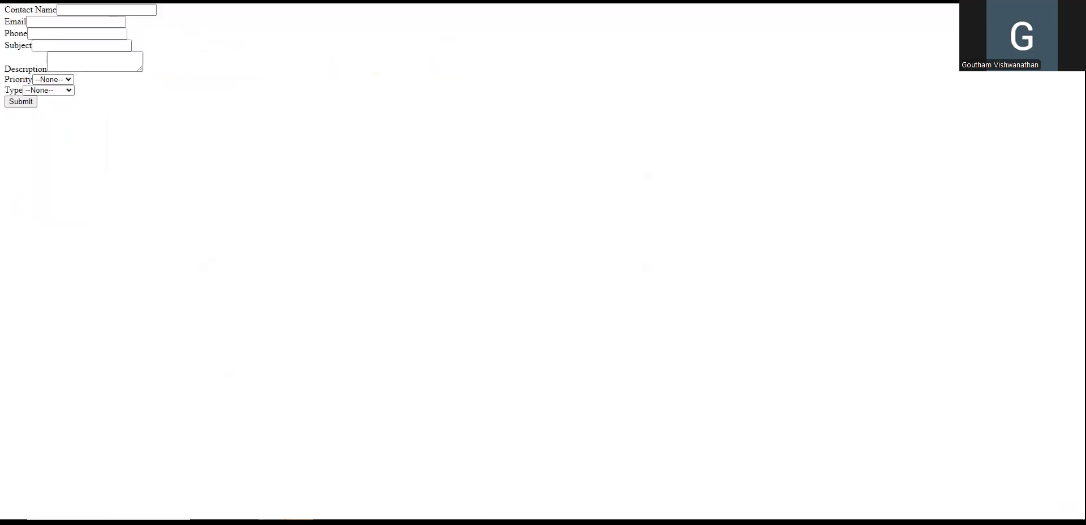
Highlight the form's Contact Name, Email, Phone, Subject and Priority fields.
{"action": "left_click_drag", "start_coordinate": [5, 12], "coordinate": [131, 102]}
{"action": "left_click", "coordinate": [130, 102]}
{"action": "double_click", "coordinate": [50, 16]}
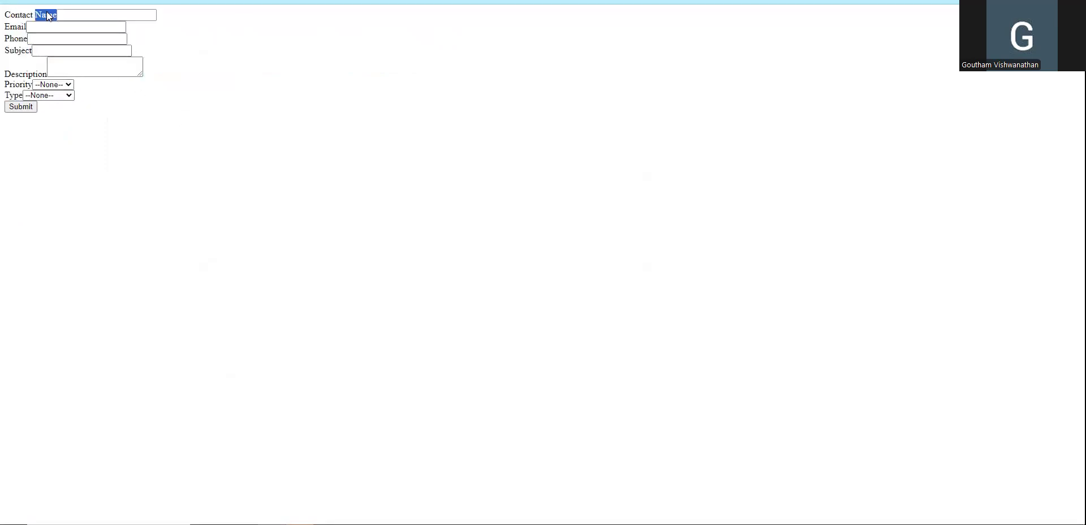
{"action": "left_click", "coordinate": [13, 29]}
{"action": "double_click", "coordinate": [16, 38]}
{"action": "double_click", "coordinate": [18, 51]}
{"action": "left_click", "coordinate": [20, 79]}
{"action": "left_click", "coordinate": [18, 85]}
Zoom the form in two levels and highlight all its field labels.
{"action": "key", "text": "ctrl+plus"}
{"action": "key", "text": "ctrl+plus"}
{"action": "key", "text": "ctrl+plus"}
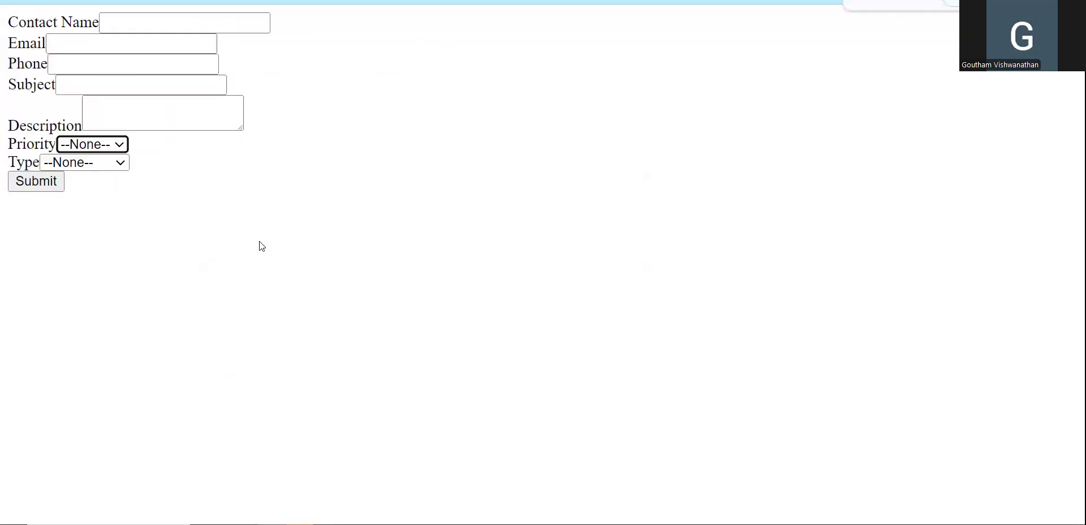
{"action": "key", "text": "ctrl+plus"}
{"action": "left_click_drag", "start_coordinate": [11, 24], "coordinate": [92, 25]}
{"action": "left_click", "coordinate": [443, 83]}
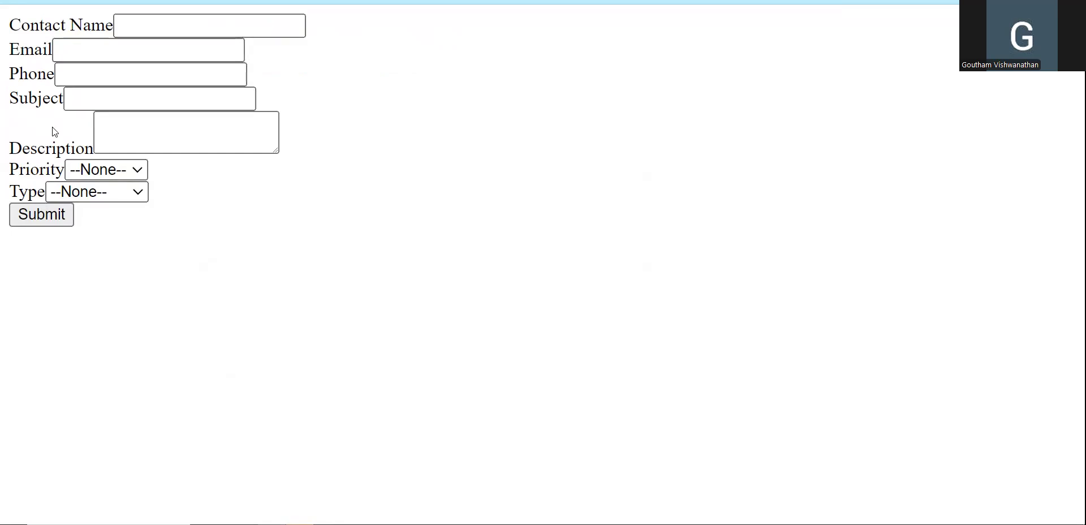
{"action": "left_click_drag", "start_coordinate": [12, 25], "coordinate": [114, 236]}
{"action": "left_click", "coordinate": [266, 155]}
Enter the contact's name, choose a saved email address and fill in the phone number.
{"action": "left_click", "coordinate": [168, 19]}
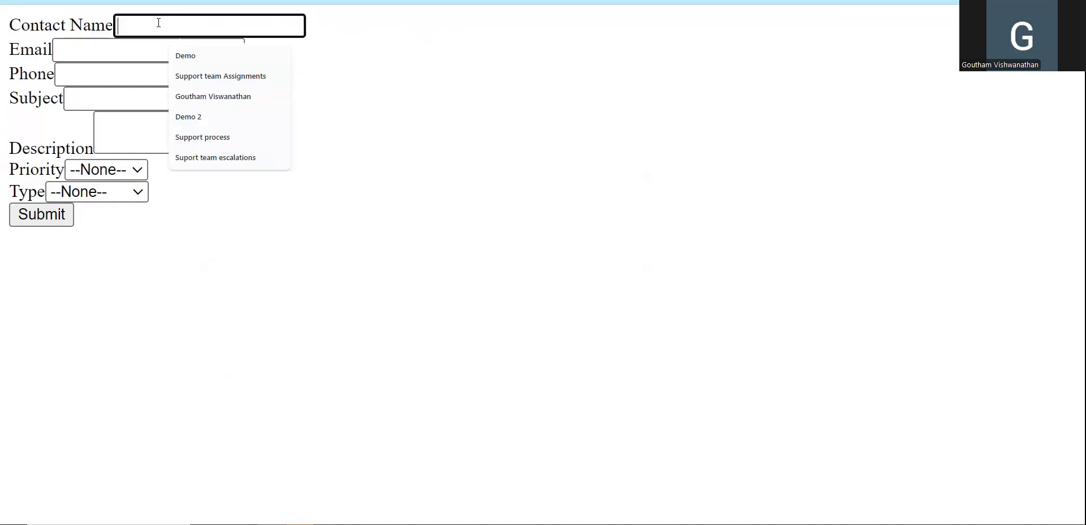
{"action": "type", "text": "R"}
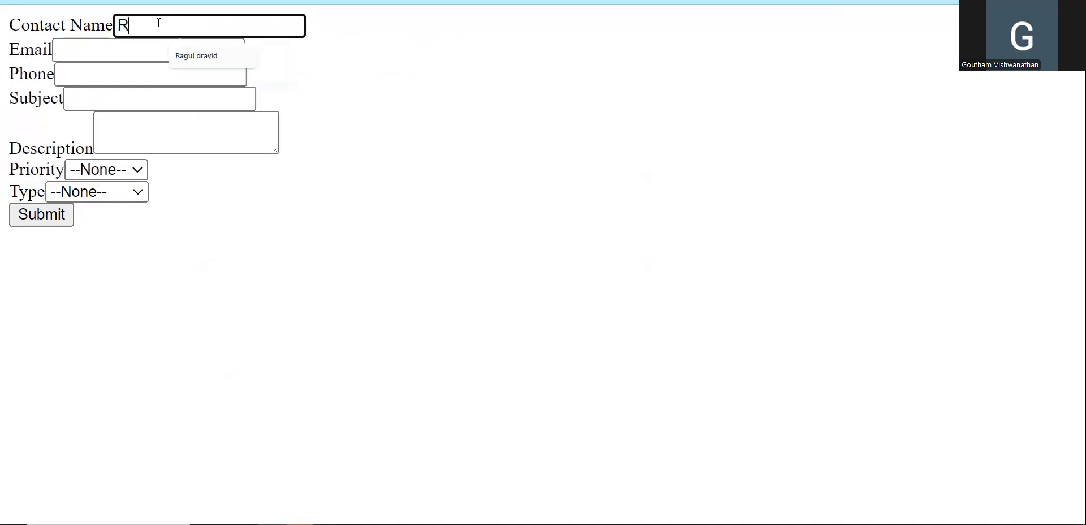
{"action": "type", "text": "agual dravid"}
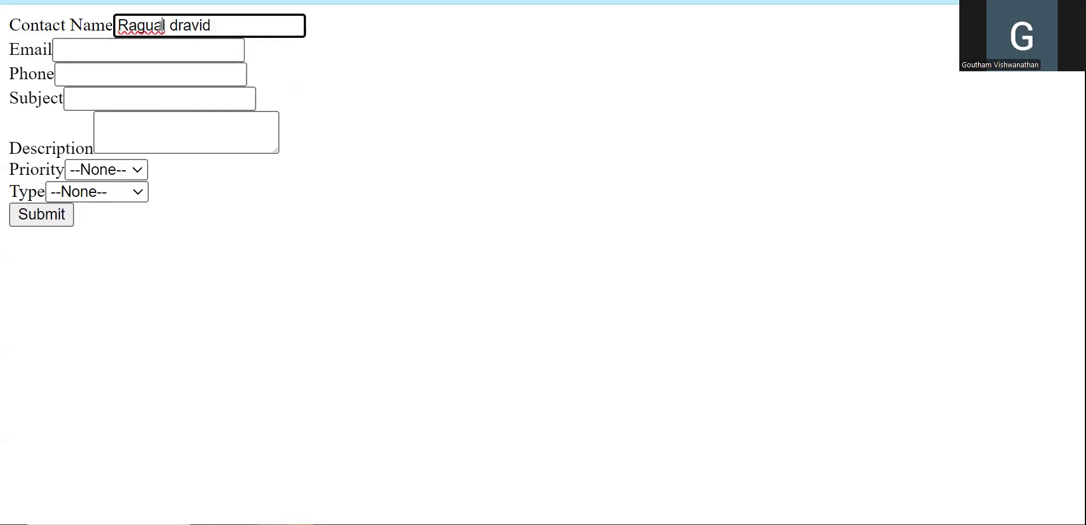
{"action": "left_click", "coordinate": [161, 25]}
{"action": "key", "text": "BackSpace"}
{"action": "left_click", "coordinate": [48, 45]}
{"action": "left_click", "coordinate": [73, 50]}
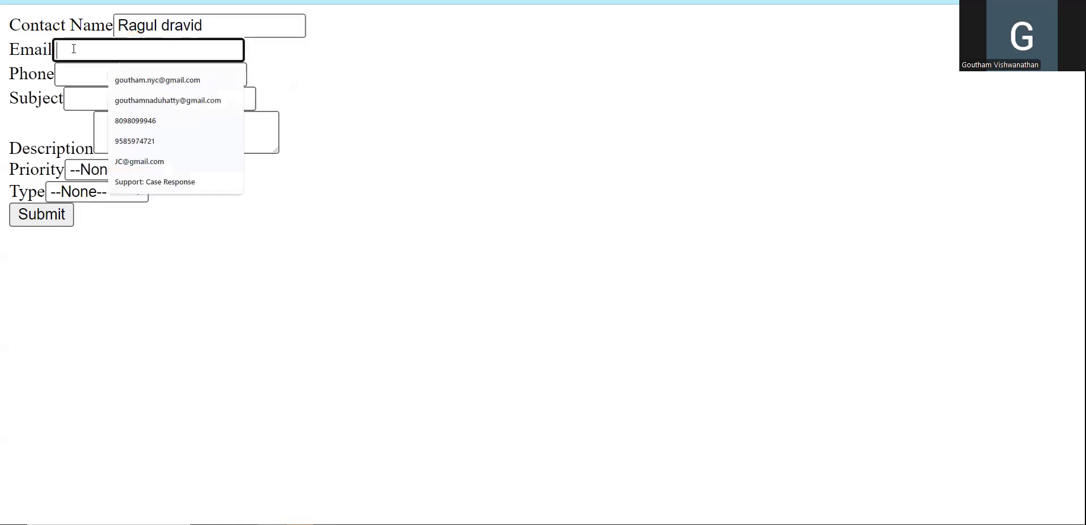
{"action": "left_click", "coordinate": [157, 83]}
{"action": "left_click", "coordinate": [388, 65]}
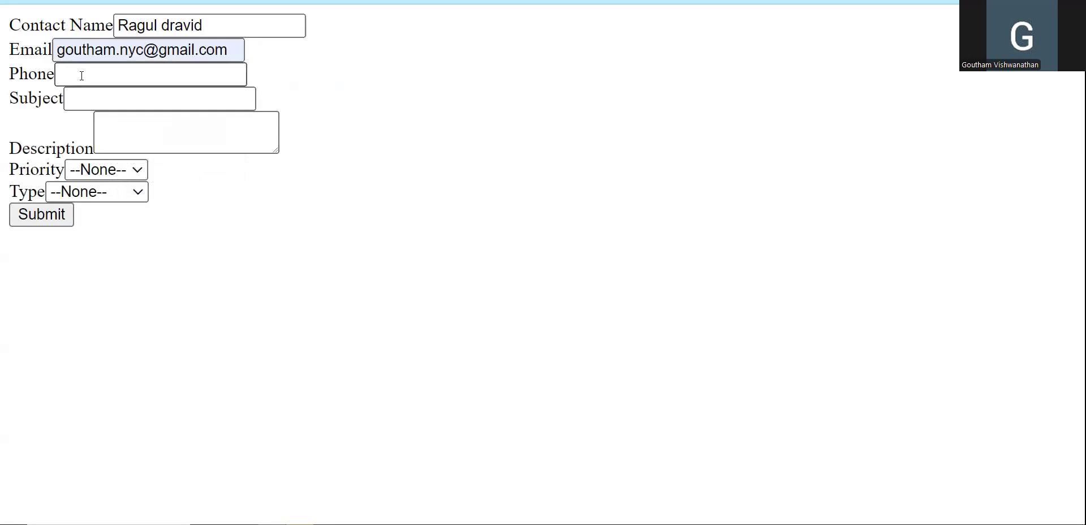
{"action": "left_click", "coordinate": [83, 71]}
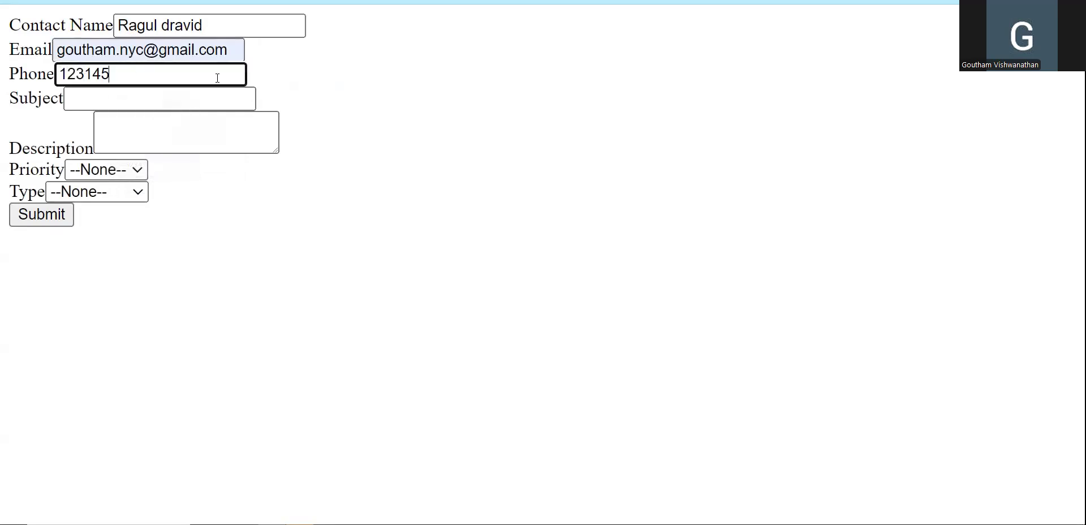
Enter subject 'Issue with my product' and description 'Damaged item received'.
{"action": "left_click", "coordinate": [108, 99]}
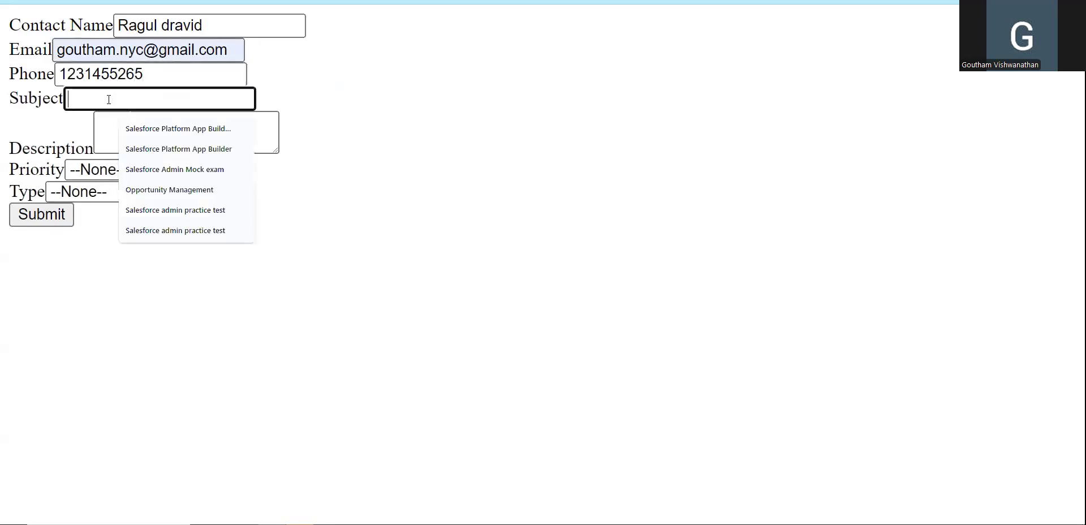
{"action": "type", "text": "Issue w"}
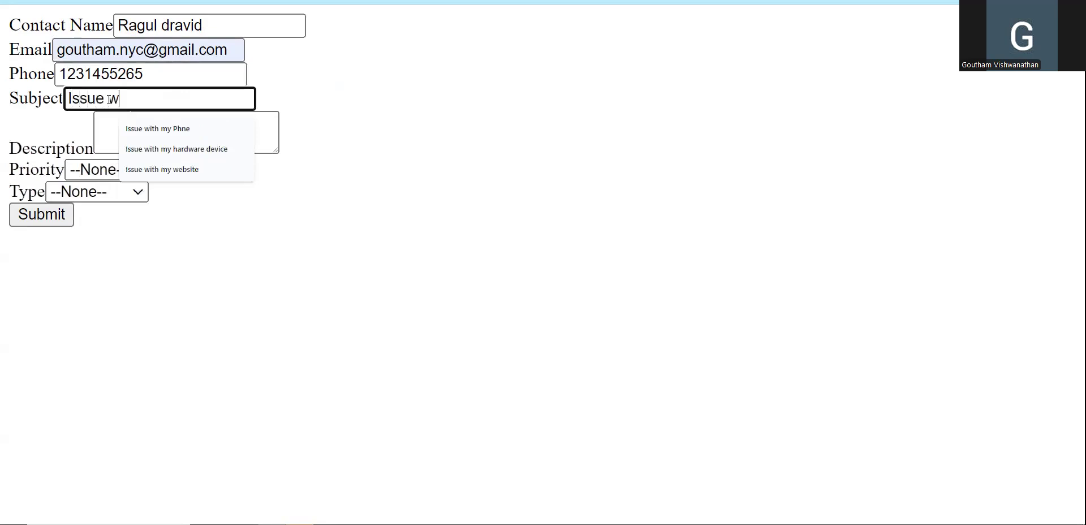
{"action": "type", "text": "ith my product"}
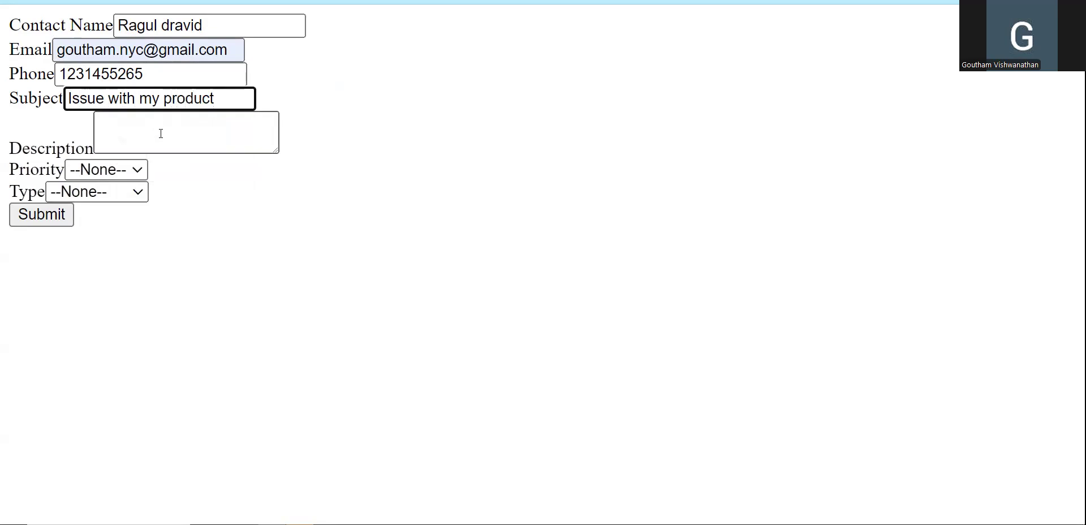
{"action": "left_click", "coordinate": [160, 134]}
{"action": "type", "text": "Damaged item received"}
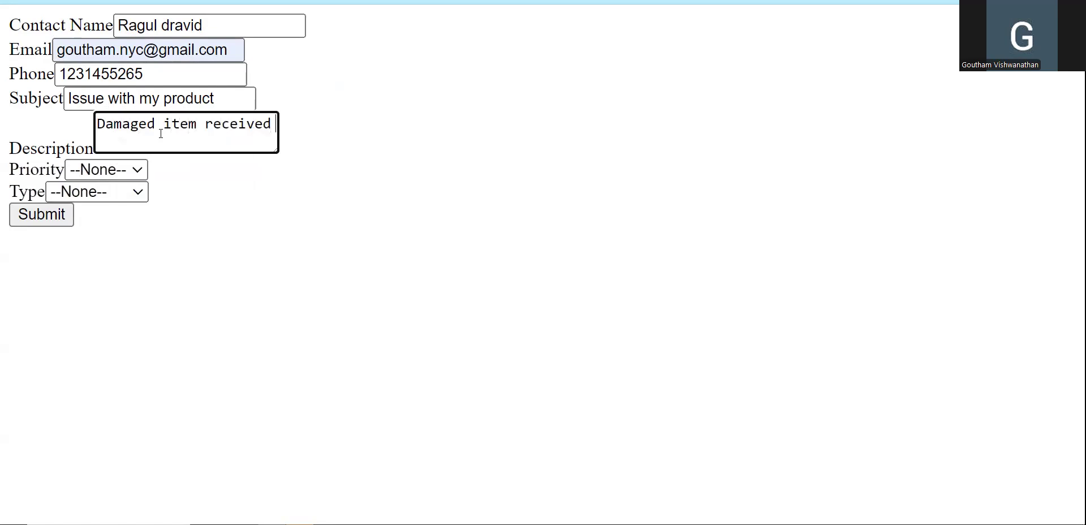
{"action": "left_click_drag", "start_coordinate": [69, 99], "coordinate": [338, 106]}
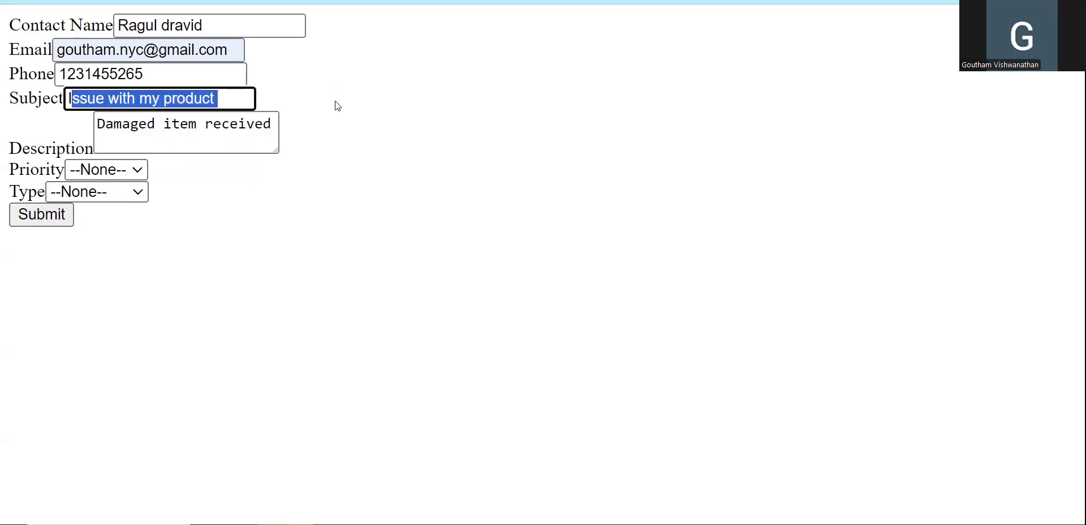
{"action": "left_click", "coordinate": [296, 281]}
Set Priority to High and Type to Electronic, then submit the form.
{"action": "left_click", "coordinate": [130, 170]}
{"action": "left_click", "coordinate": [79, 208]}
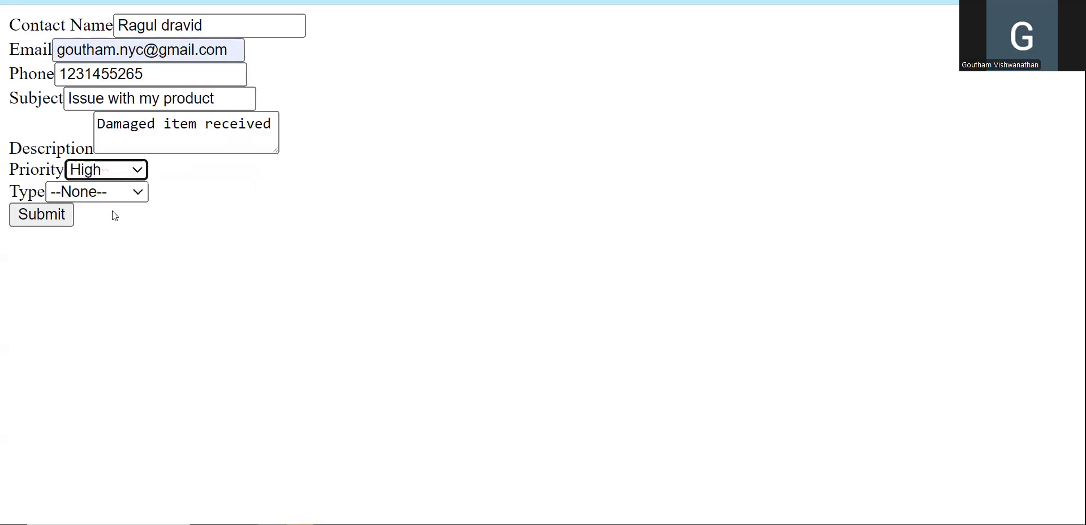
{"action": "left_click", "coordinate": [83, 195]}
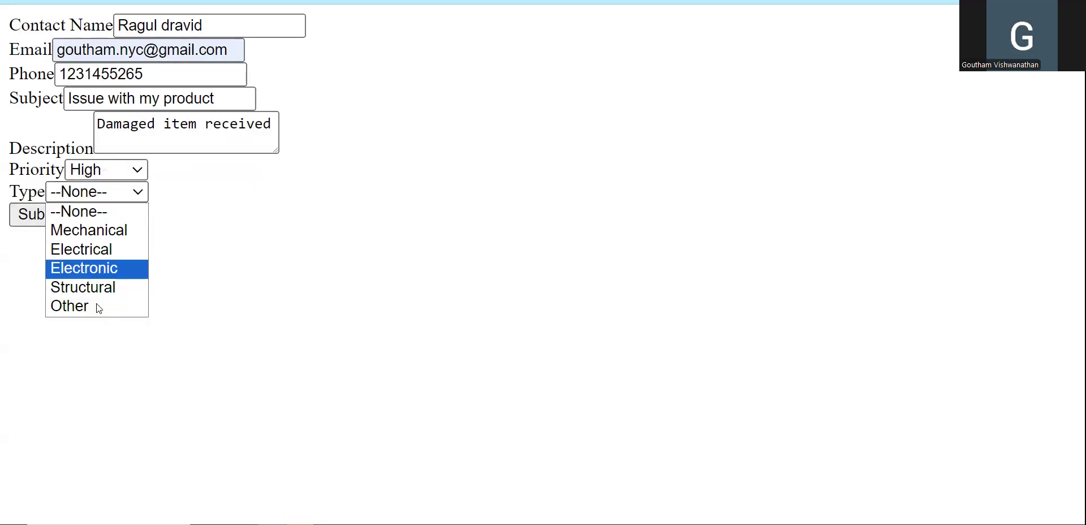
{"action": "left_click", "coordinate": [96, 269]}
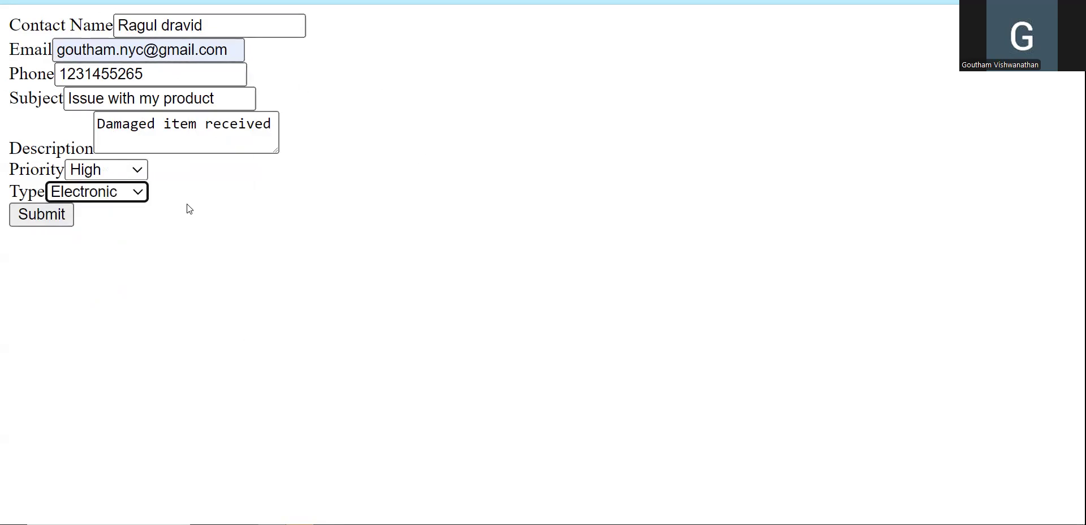
{"action": "left_click", "coordinate": [57, 221]}
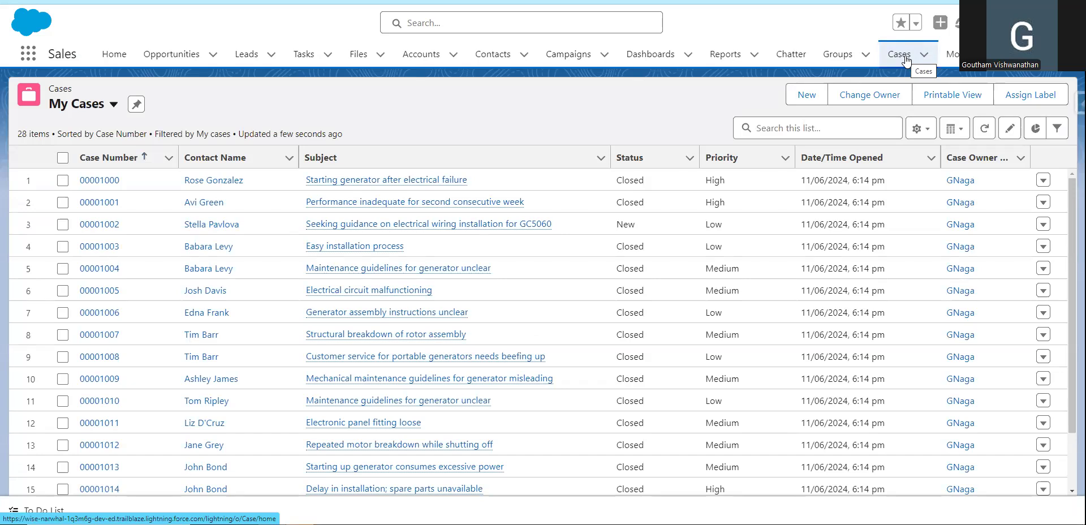
Switch the cases list to All Open Cases and open case 00001034 'Issue with my product'.
{"action": "left_click", "coordinate": [113, 104]}
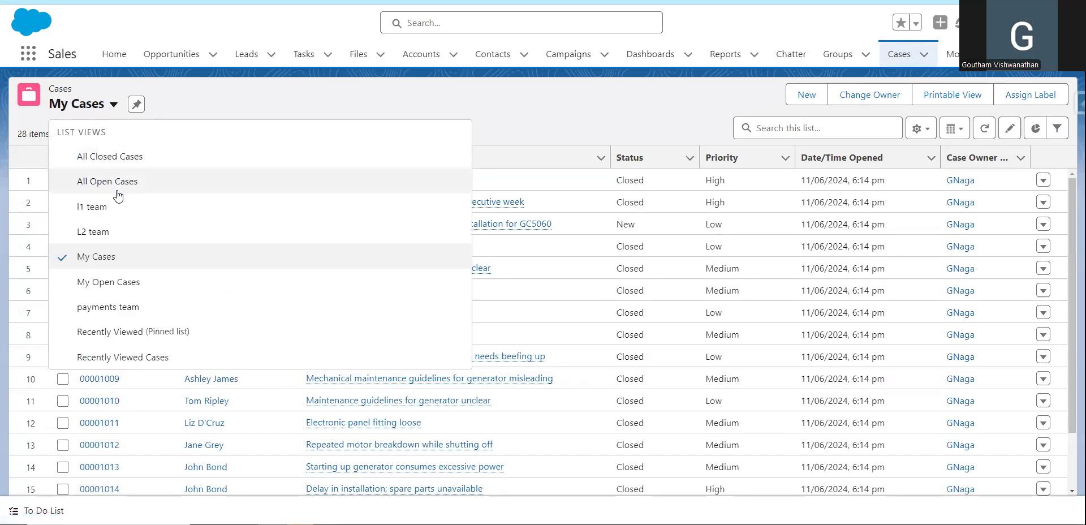
{"action": "left_click", "coordinate": [110, 182]}
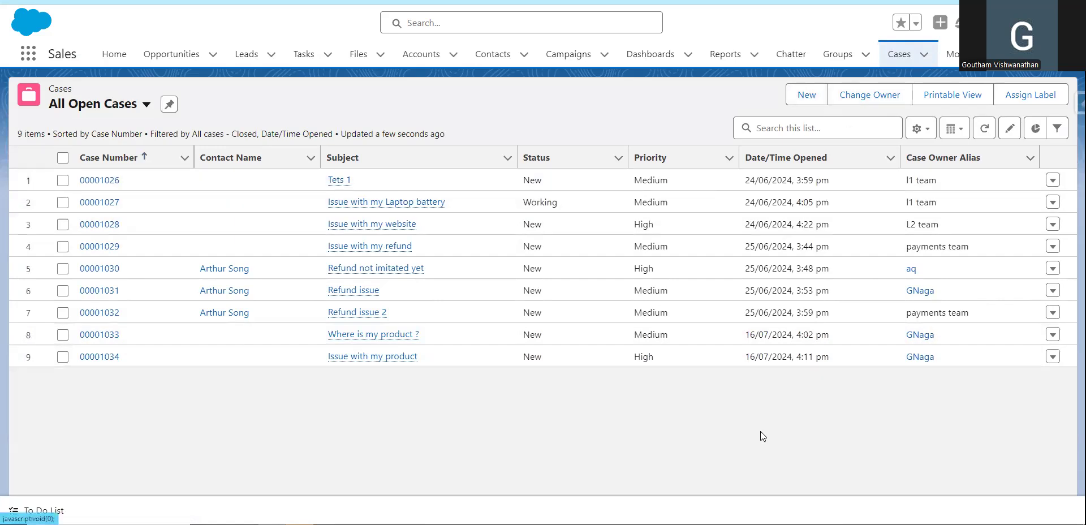
{"action": "left_click", "coordinate": [100, 356]}
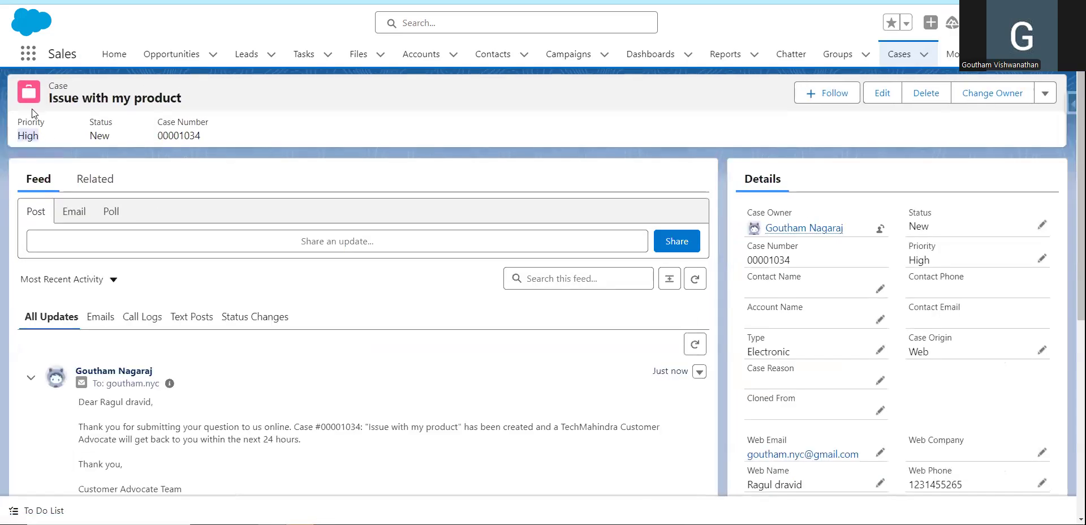
Read through the auto-reply email in the new case's feed.
{"action": "scroll", "coordinate": [290, 389], "scroll_direction": "down", "scroll_amount": 2}
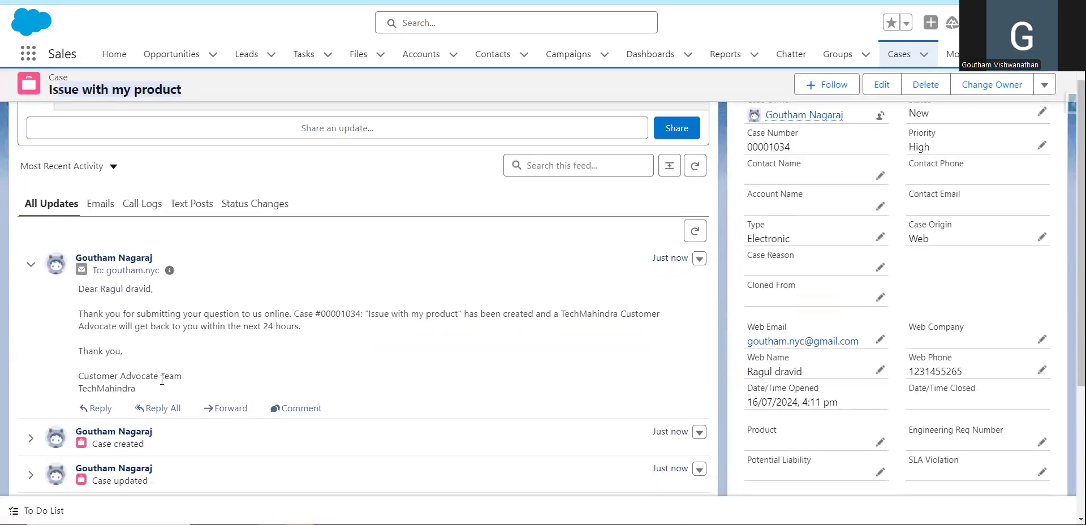
{"action": "left_click_drag", "start_coordinate": [79, 344], "coordinate": [184, 434]}
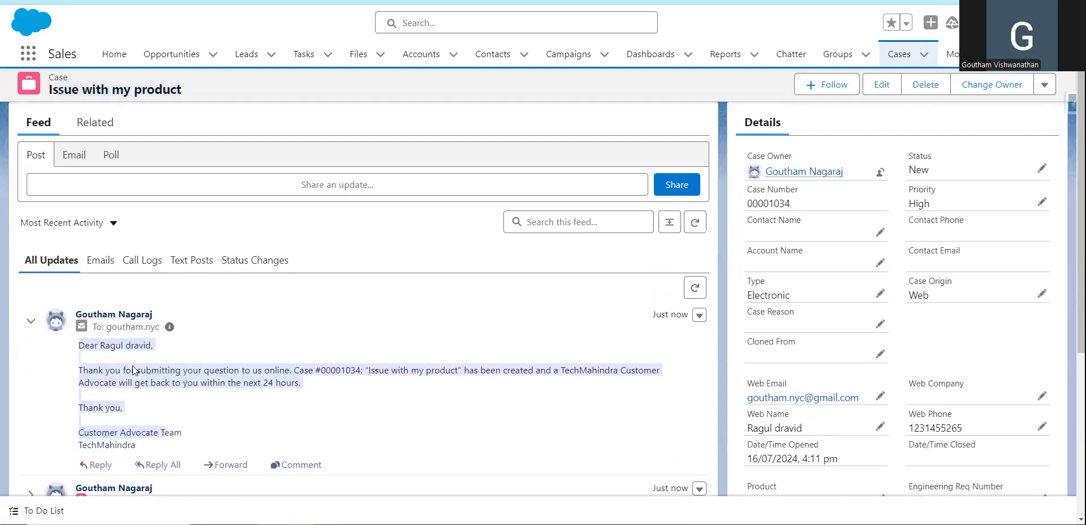
{"action": "left_click", "coordinate": [100, 381]}
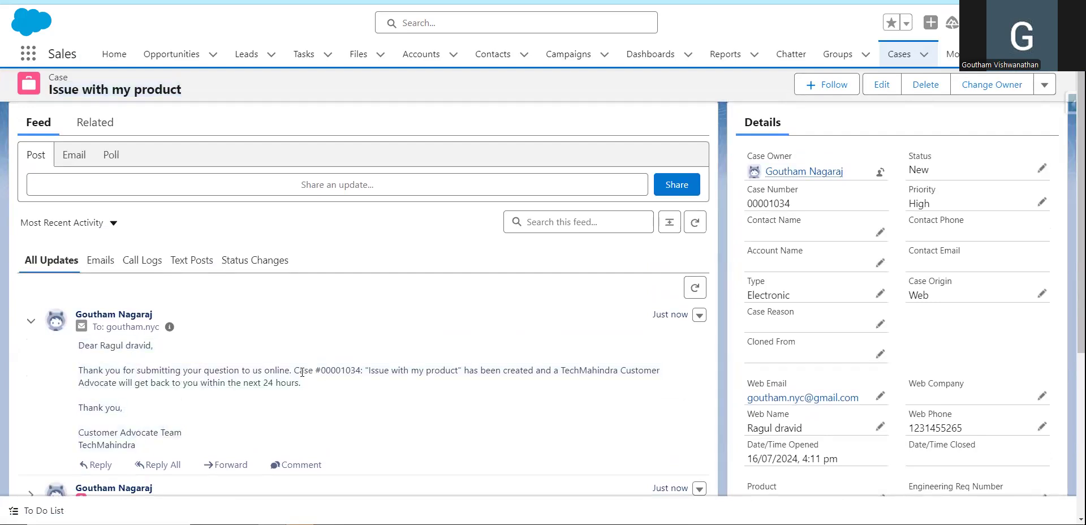
{"action": "left_click_drag", "start_coordinate": [82, 345], "coordinate": [187, 451]}
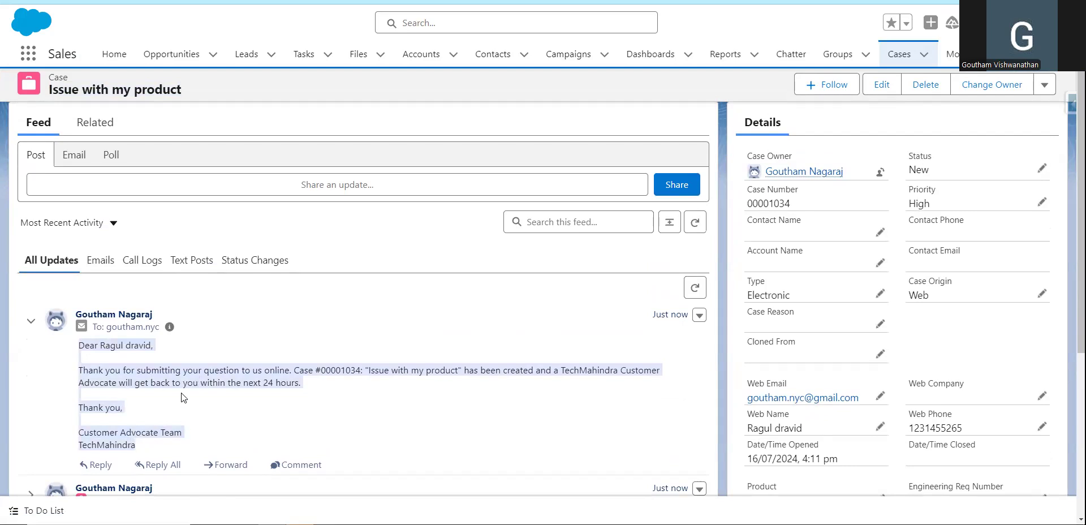
{"action": "scroll", "coordinate": [812, 362], "scroll_direction": "up", "scroll_amount": 2}
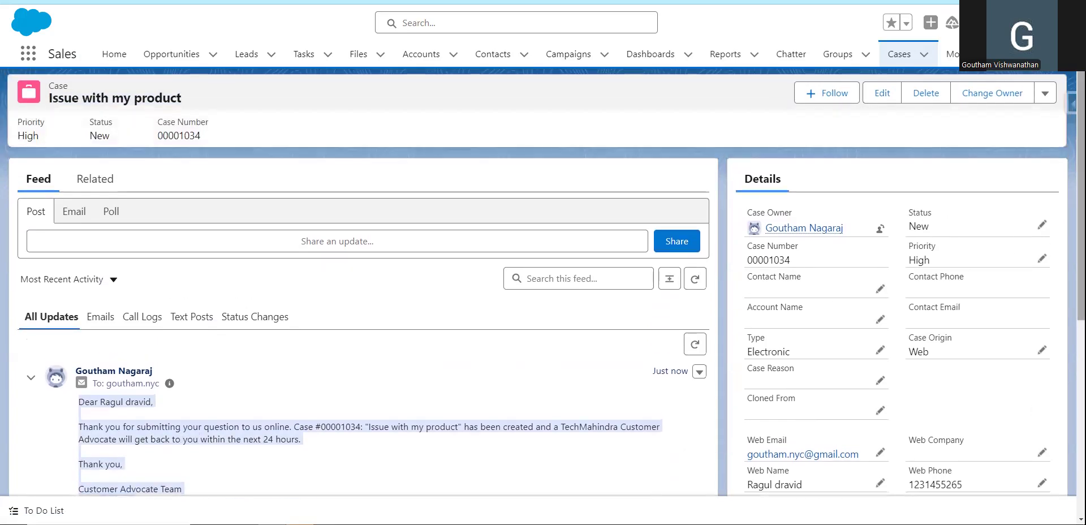
{"action": "scroll", "coordinate": [812, 362], "scroll_direction": "down", "scroll_amount": 7}
{"action": "scroll", "coordinate": [913, 452], "scroll_direction": "down", "scroll_amount": 2}
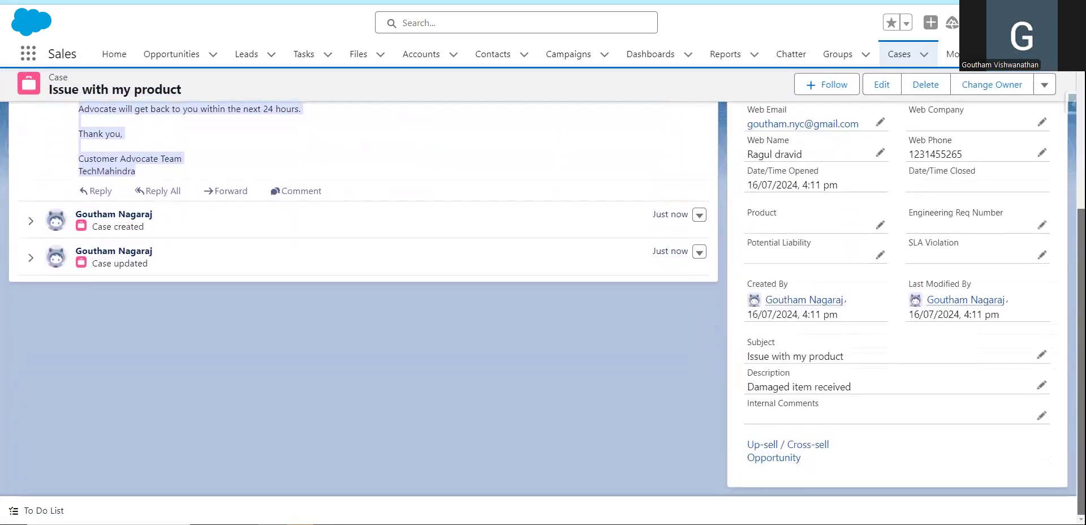
Check the 'Damaged item received' description, then go back to the Cases list and refresh it.
{"action": "left_click_drag", "start_coordinate": [749, 386], "coordinate": [876, 394]}
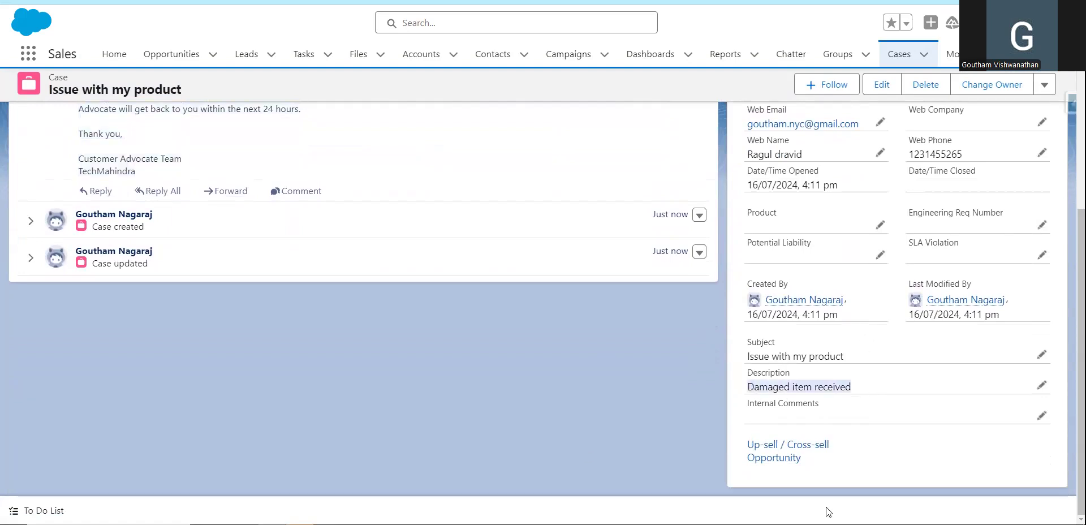
{"action": "scroll", "coordinate": [532, 331], "scroll_direction": "up", "scroll_amount": 7}
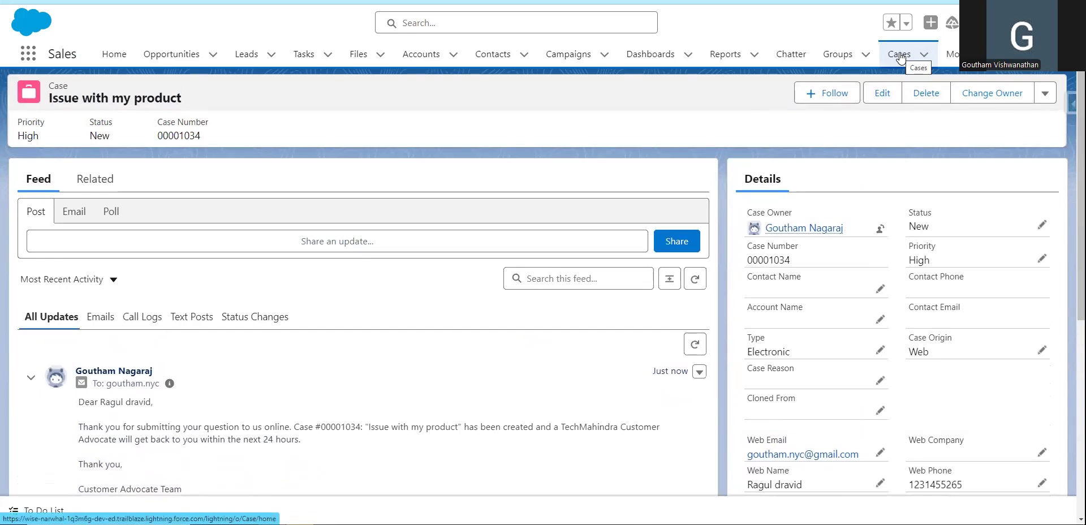
{"action": "left_click", "coordinate": [899, 55]}
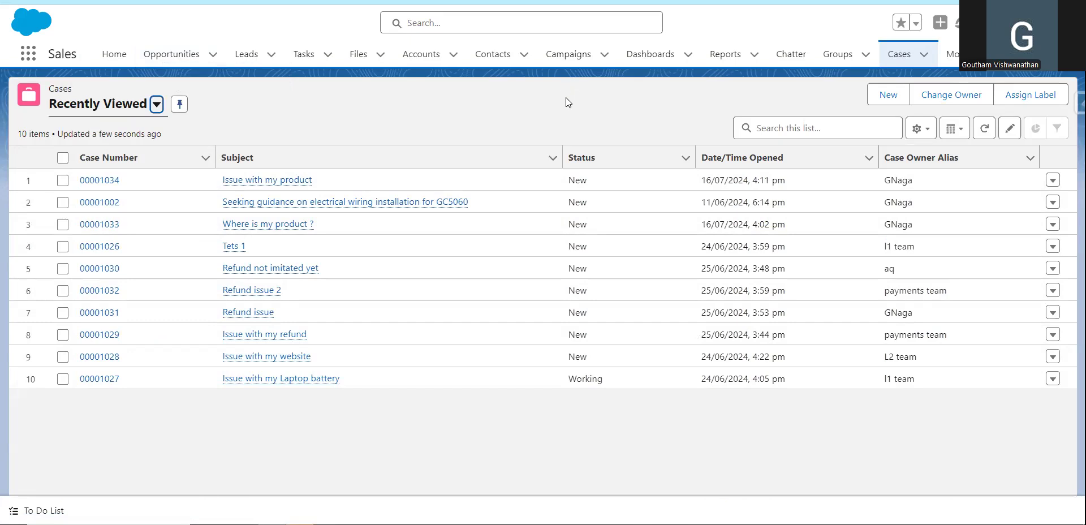
{"action": "left_click", "coordinate": [900, 58]}
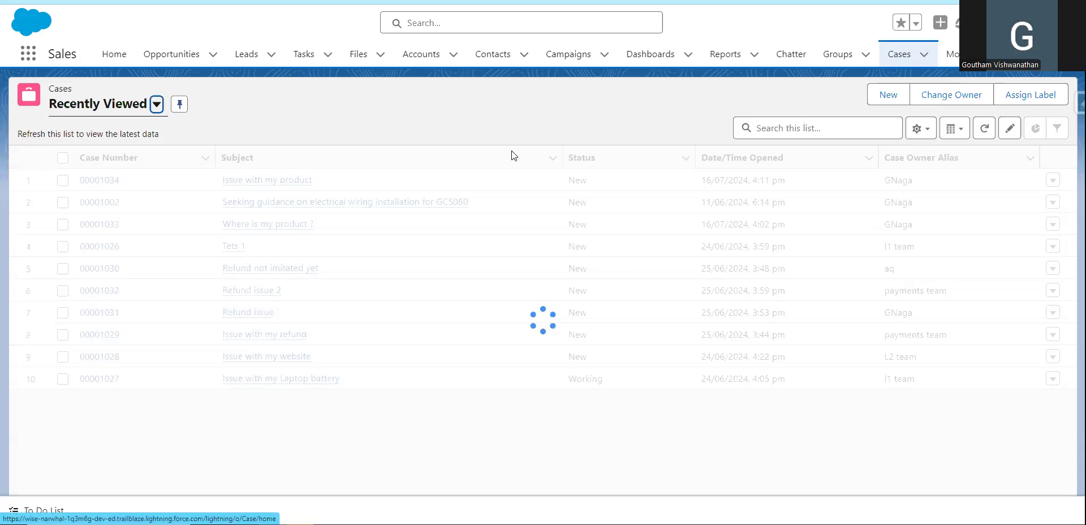